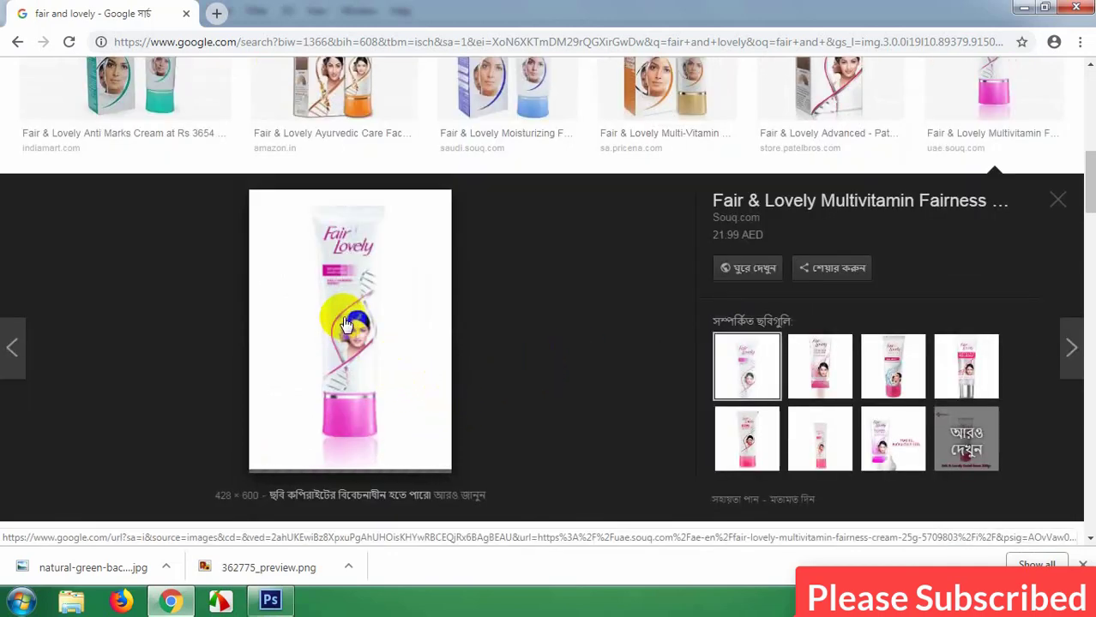
Step: Preview the multi vitamin facial foam tube image and save it to the Desktop as JPEG 47909_fair_n_lovely_multivitamin_facial_foam_100
click(893, 360)
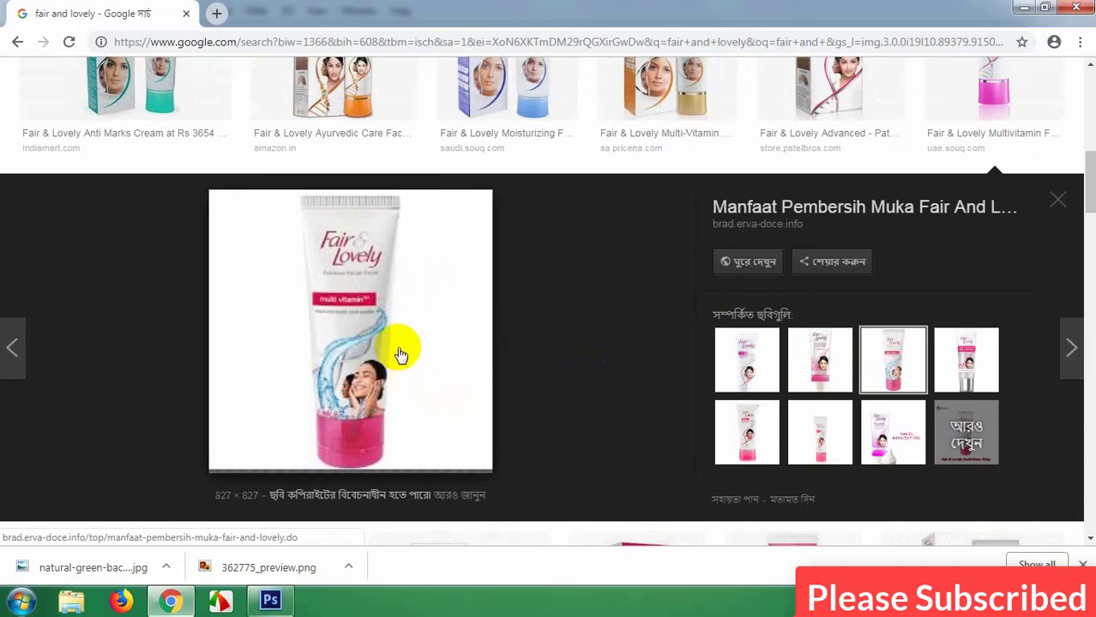
scroll(401, 354, down, 1)
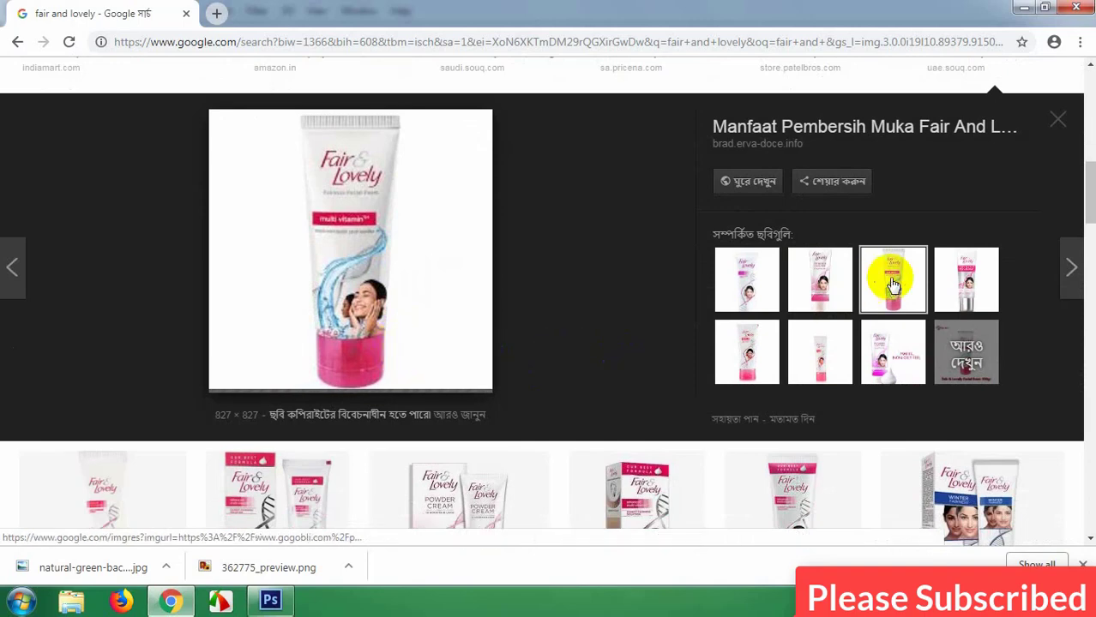
click(947, 292)
click(866, 304)
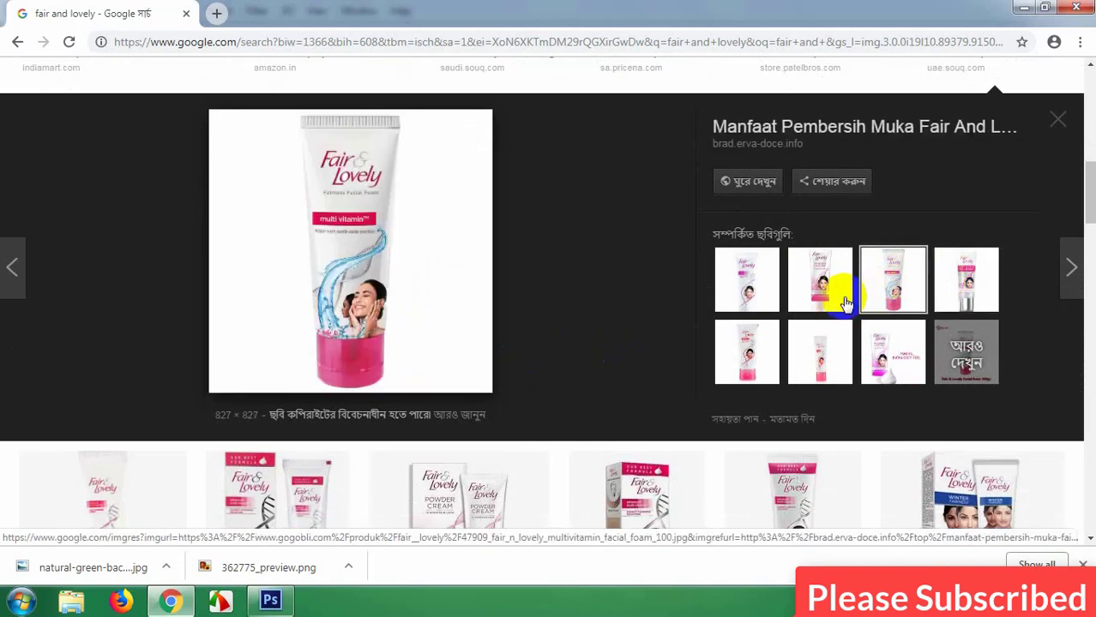
right_click(383, 253)
click(438, 399)
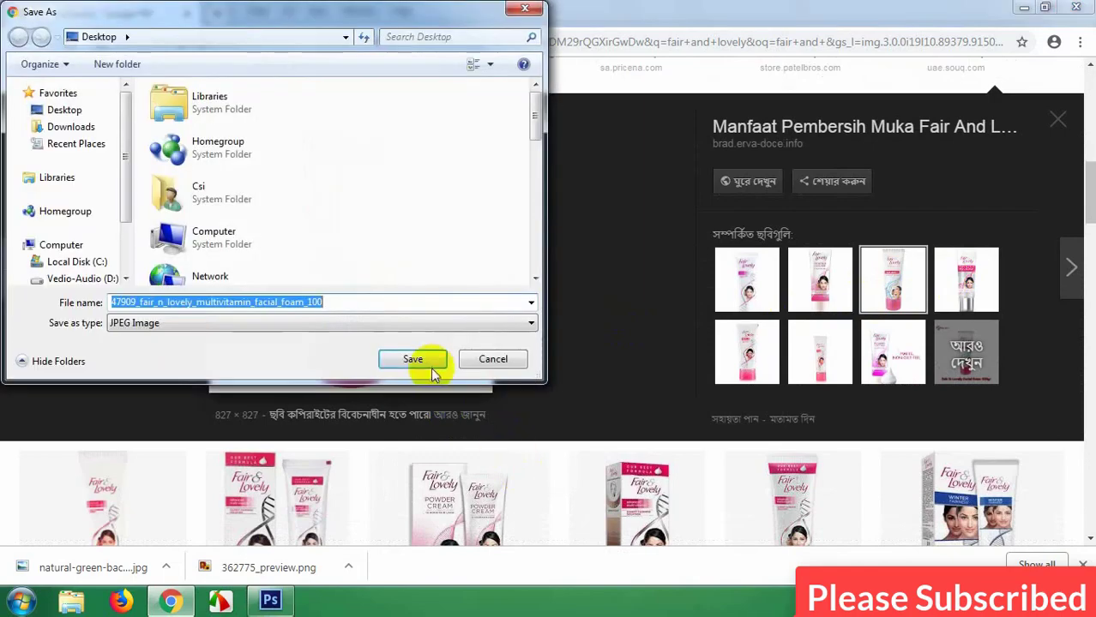
click(416, 358)
Step: Browse the Fair & Lovely image results and compare box-and-tube previews for a second product picture
scroll(478, 413, down, 3)
click(490, 347)
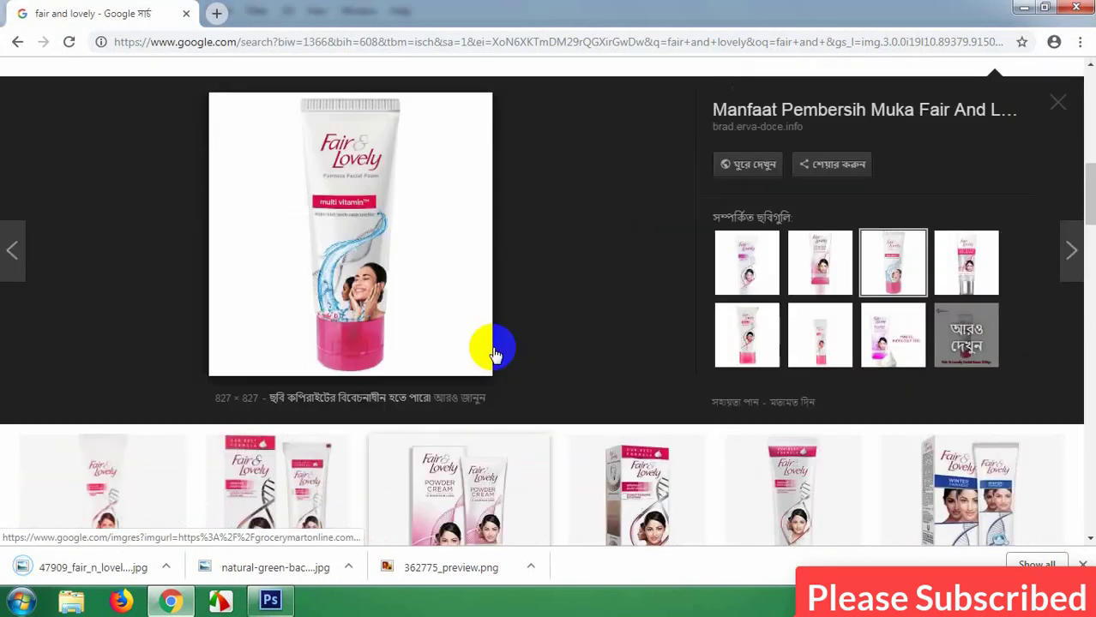
scroll(524, 345, down, 5)
scroll(652, 340, up, 3)
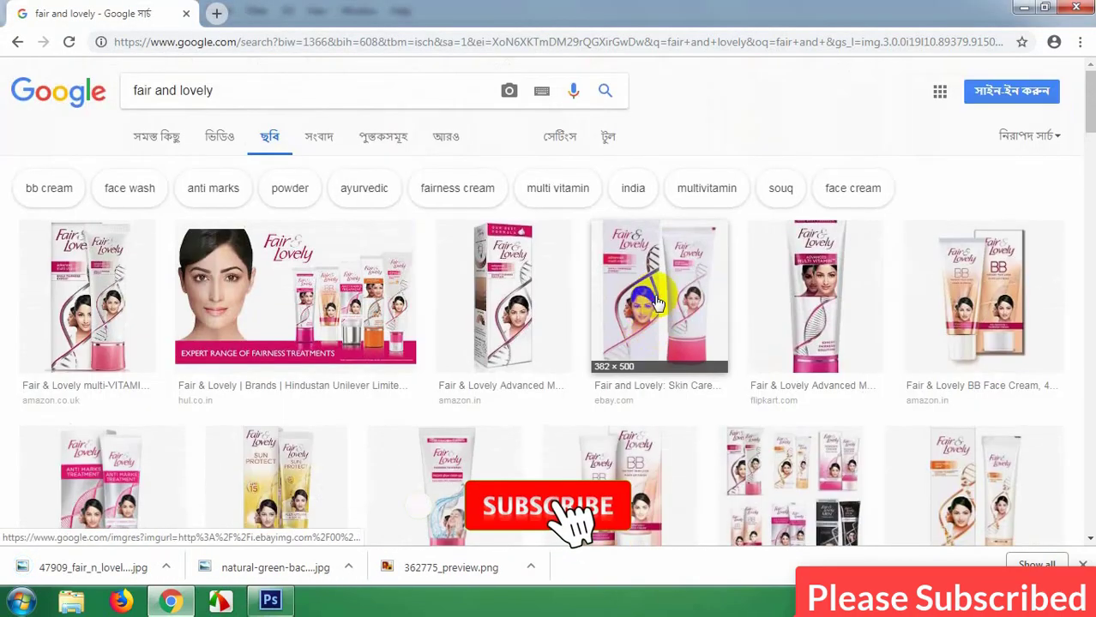
click(644, 315)
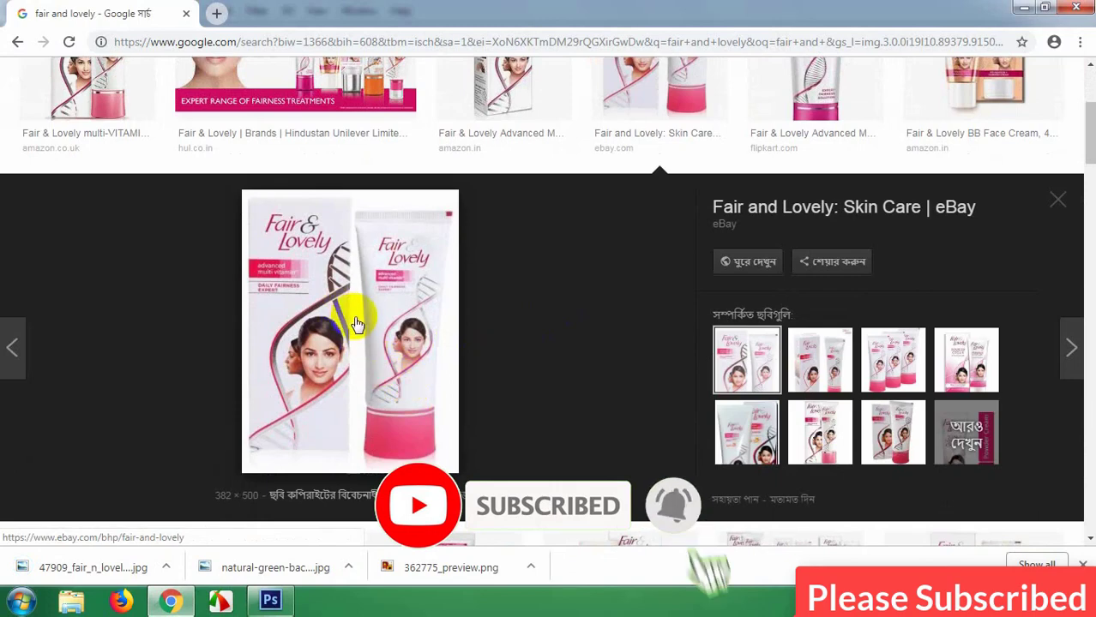
click(869, 436)
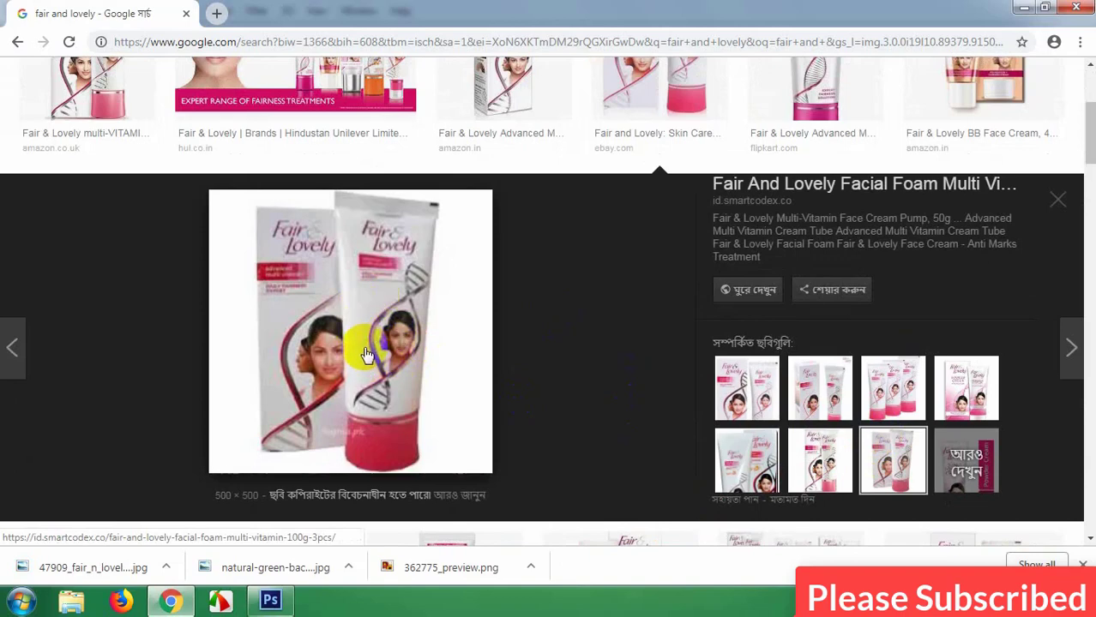
click(820, 461)
click(966, 387)
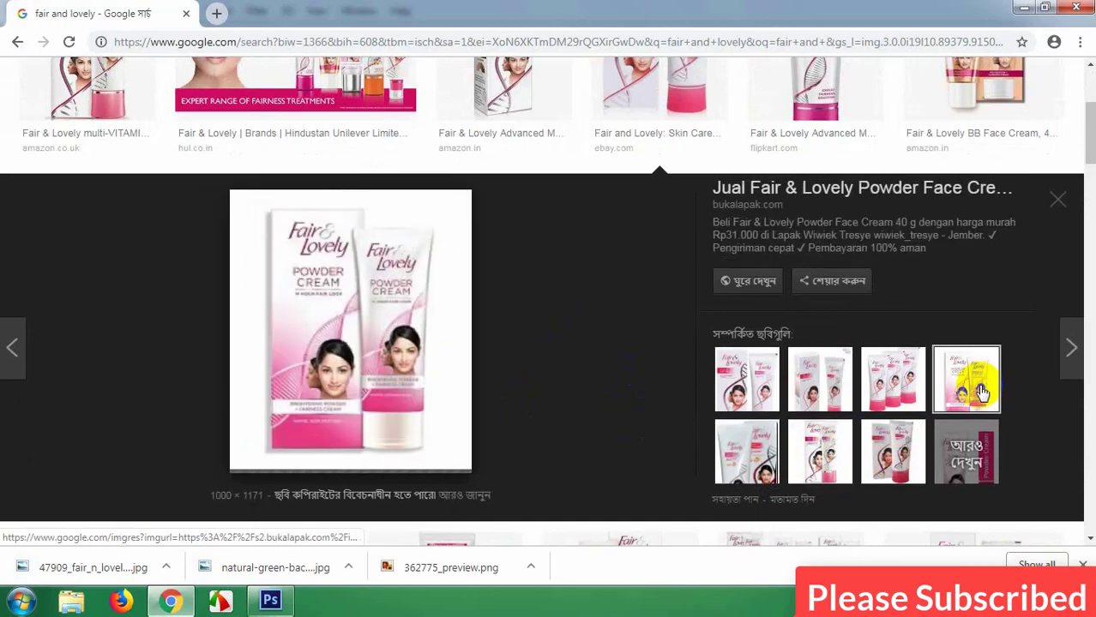
scroll(666, 421, down, 5)
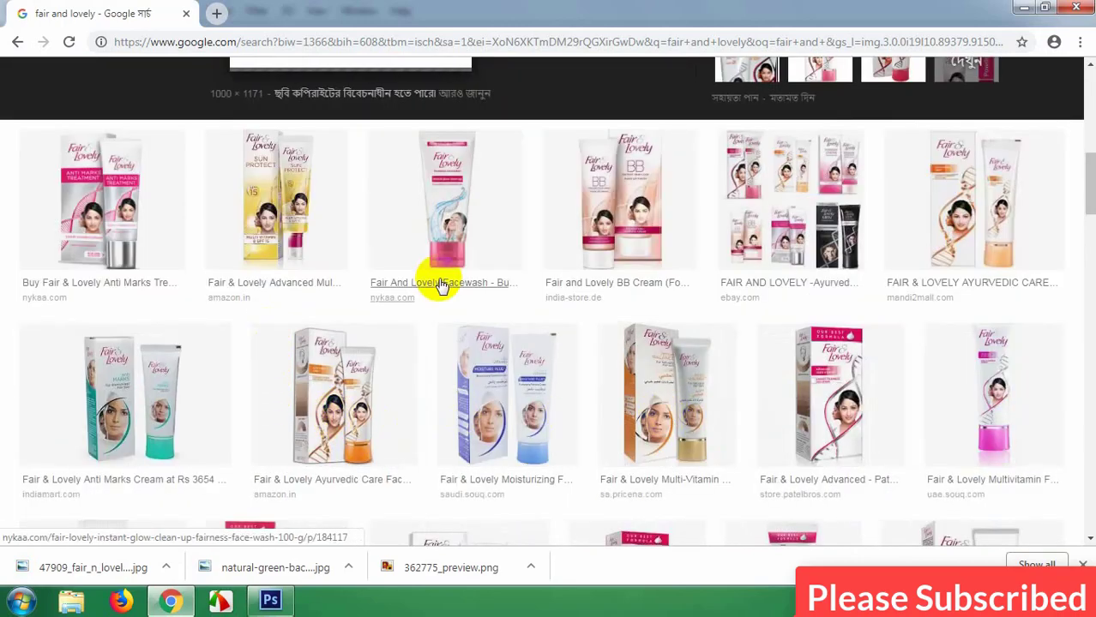
Step: Save the Fair & Lovely Anti Marks Cream box-and-tube image to the Desktop and switch to Photoshop
click(161, 371)
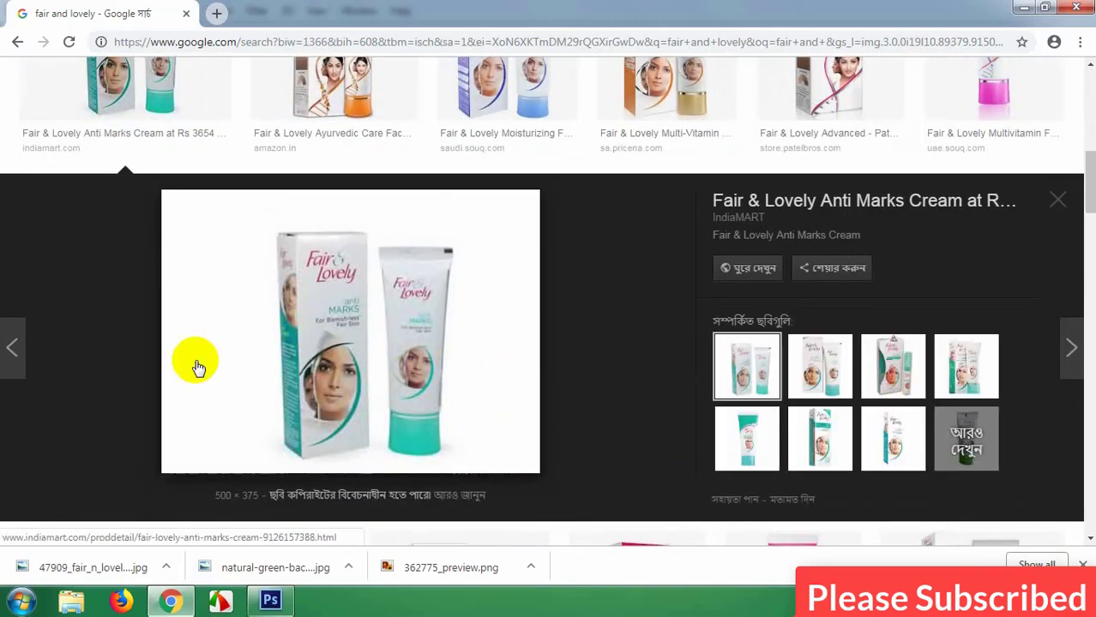
right_click(399, 336)
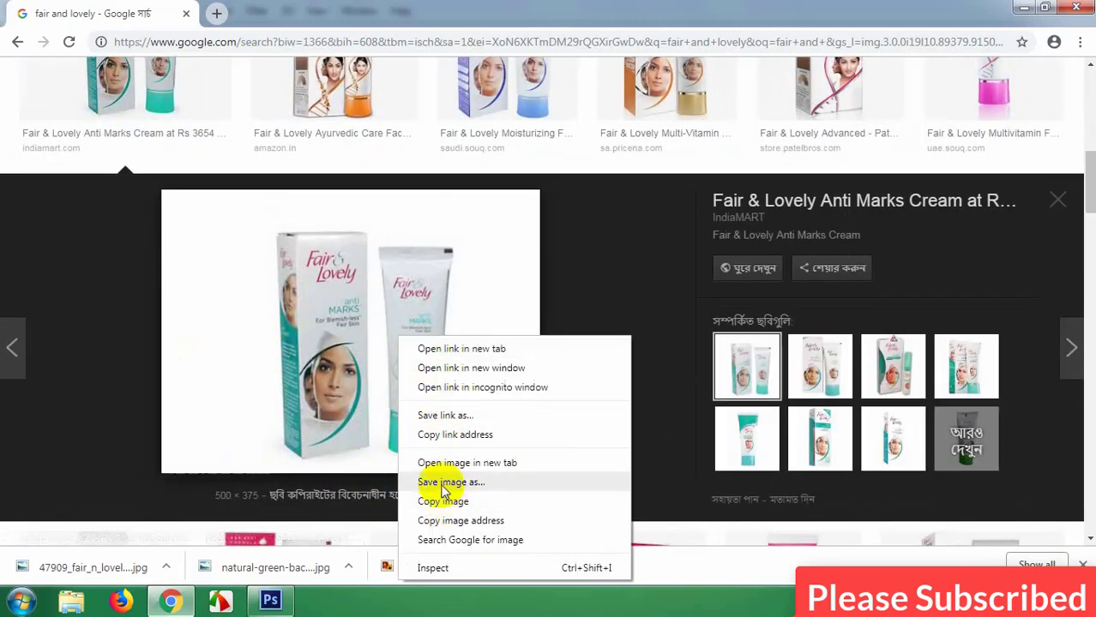
click(444, 483)
click(408, 358)
scroll(309, 514, up, 3)
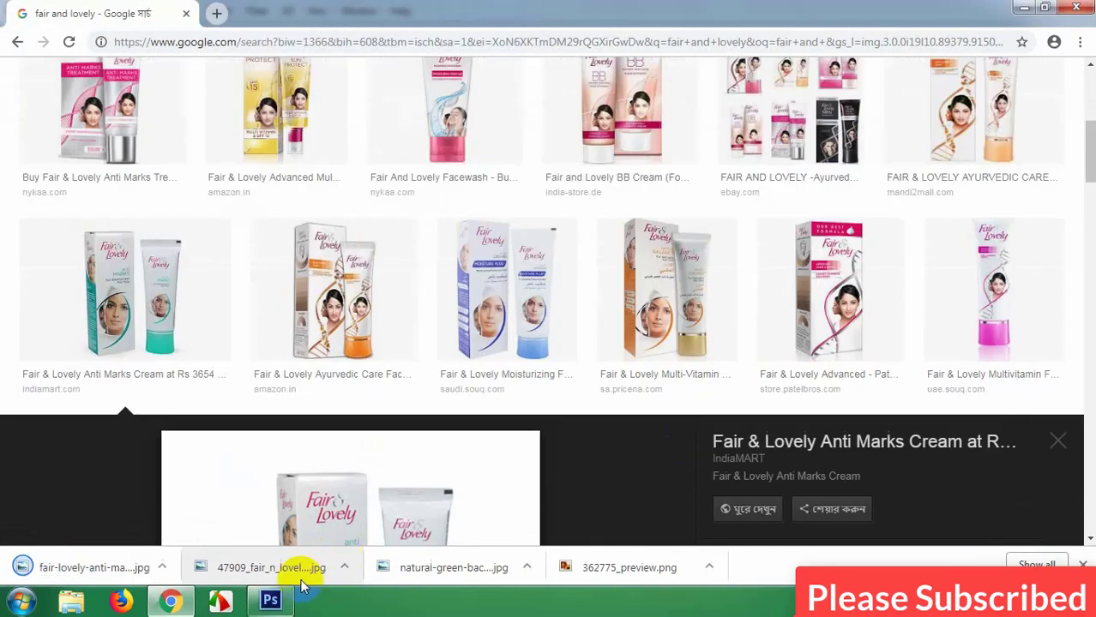
click(276, 602)
click(45, 10)
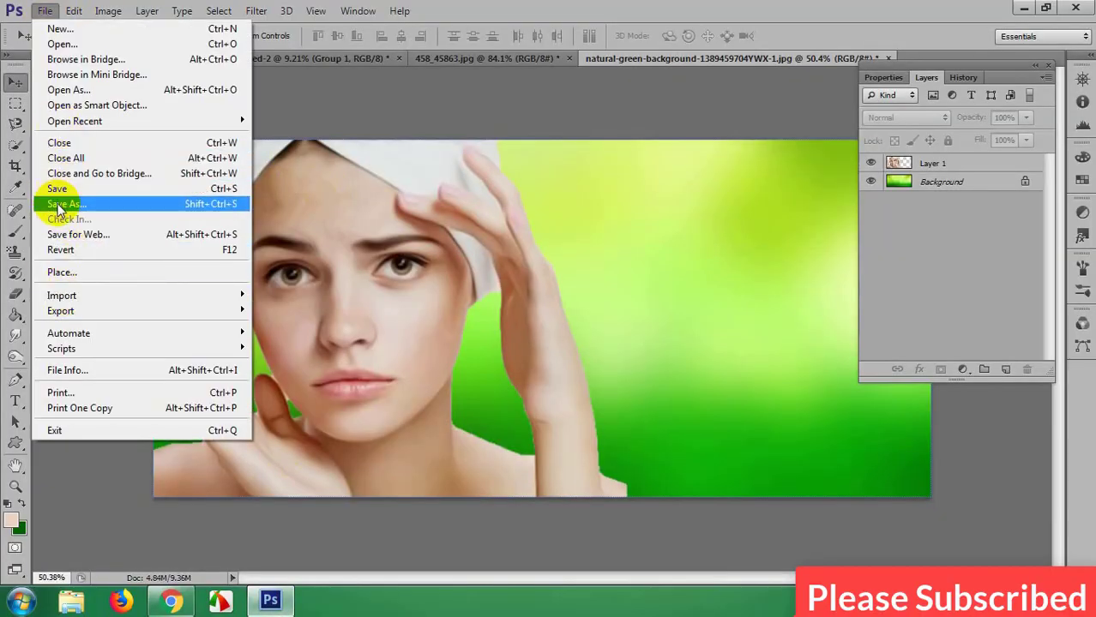
click(64, 60)
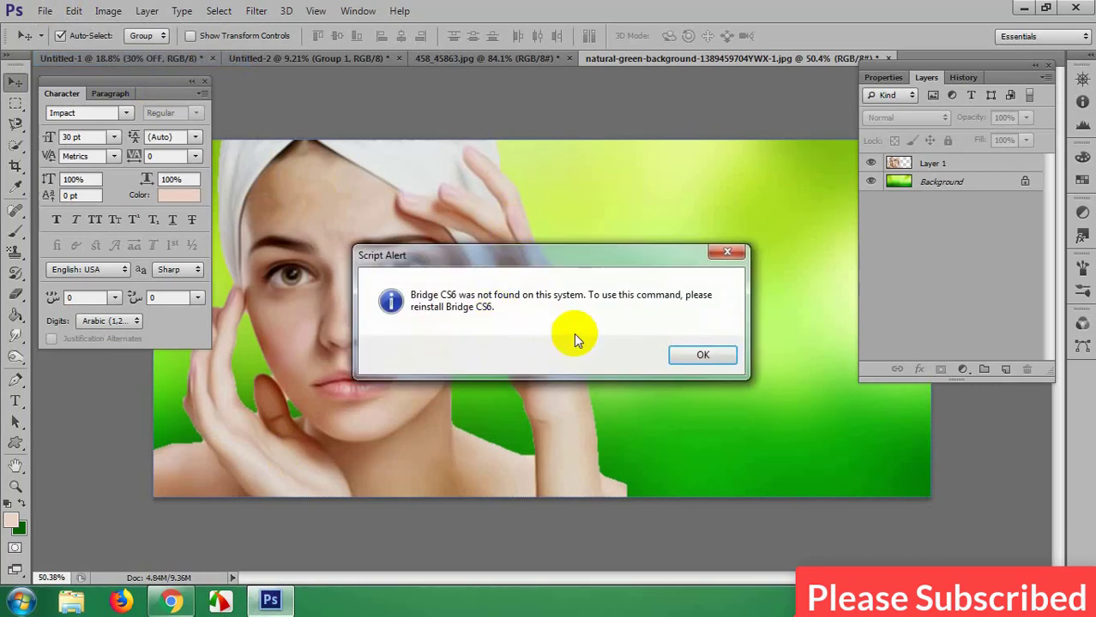
click(717, 356)
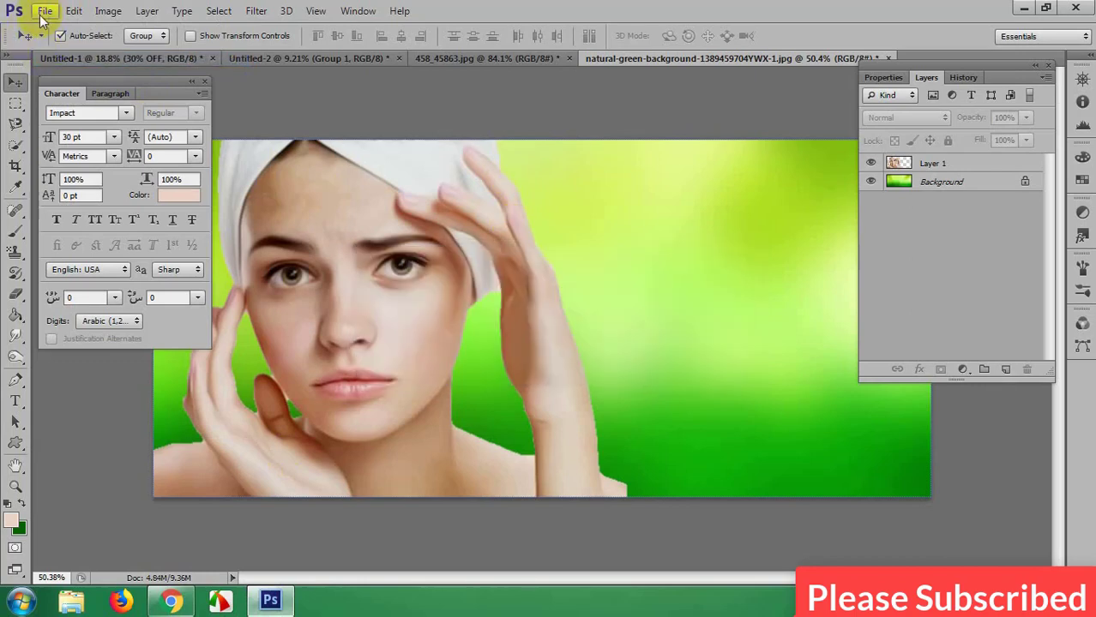
Step: Open the two downloaded Fair & Lovely images from the Desktop and dock both floating windows as document tabs
click(43, 11)
click(42, 39)
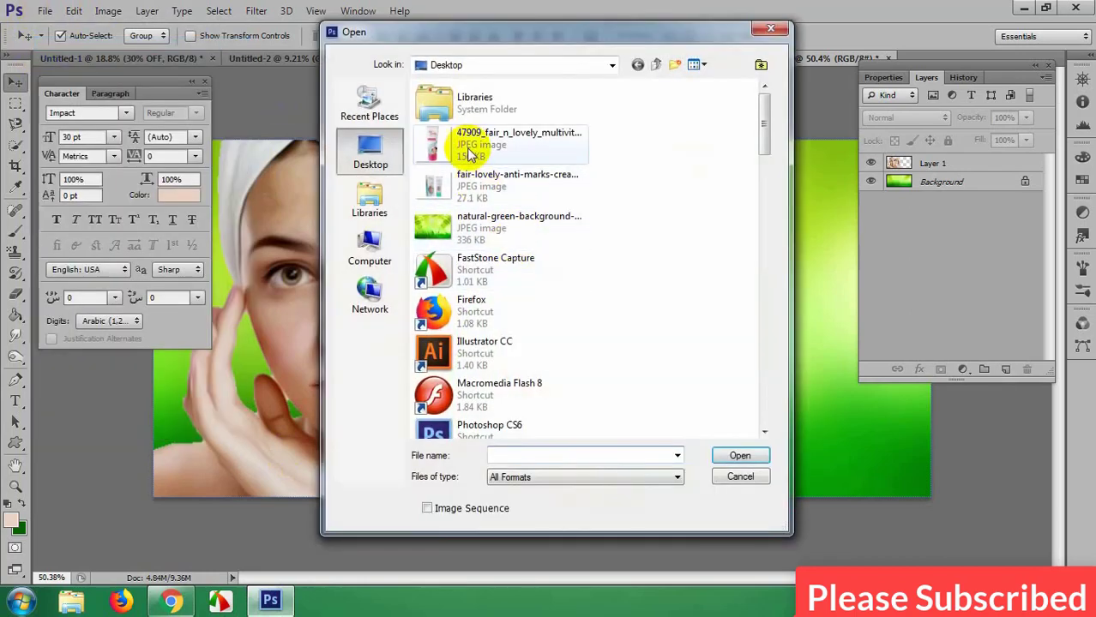
click(470, 152)
ctrl+click(478, 182)
click(739, 455)
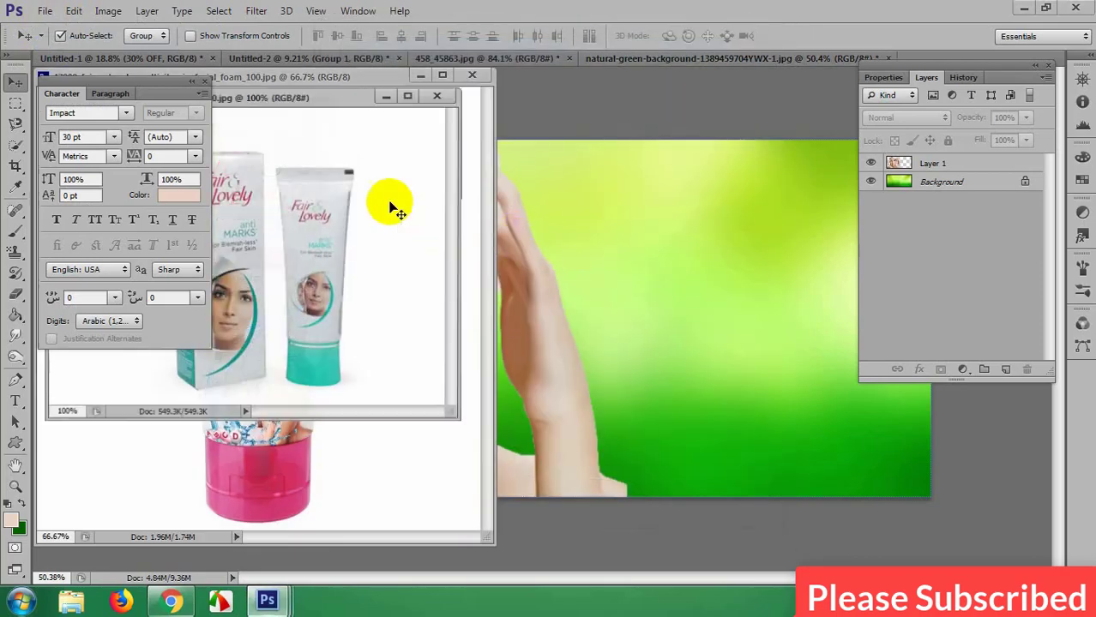
drag(289, 97, 679, 52)
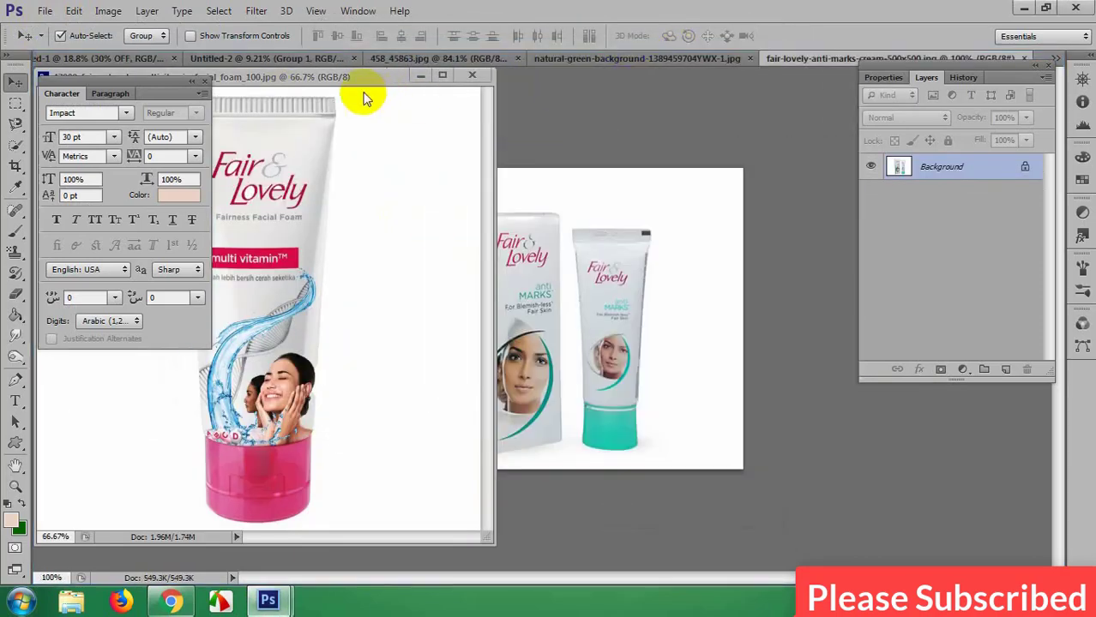
drag(364, 99, 596, 60)
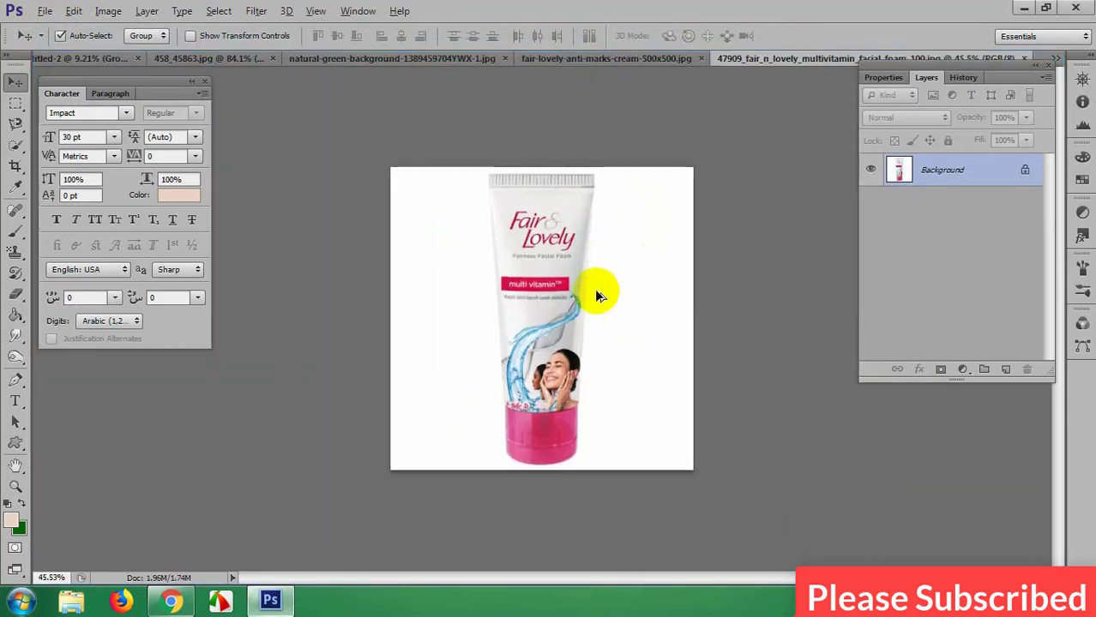
Step: Darken the multi vitamin tube image with a Levels adjustment, setting the black input level to 51
scroll(597, 291, up, 1)
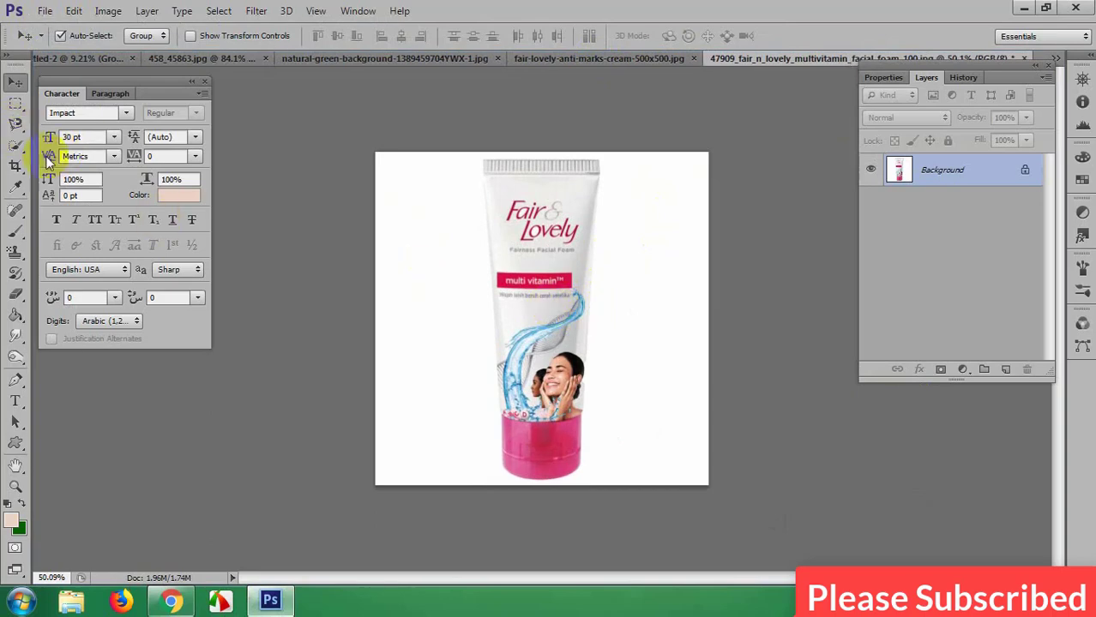
key(ctrl+l)
drag(733, 328, 772, 326)
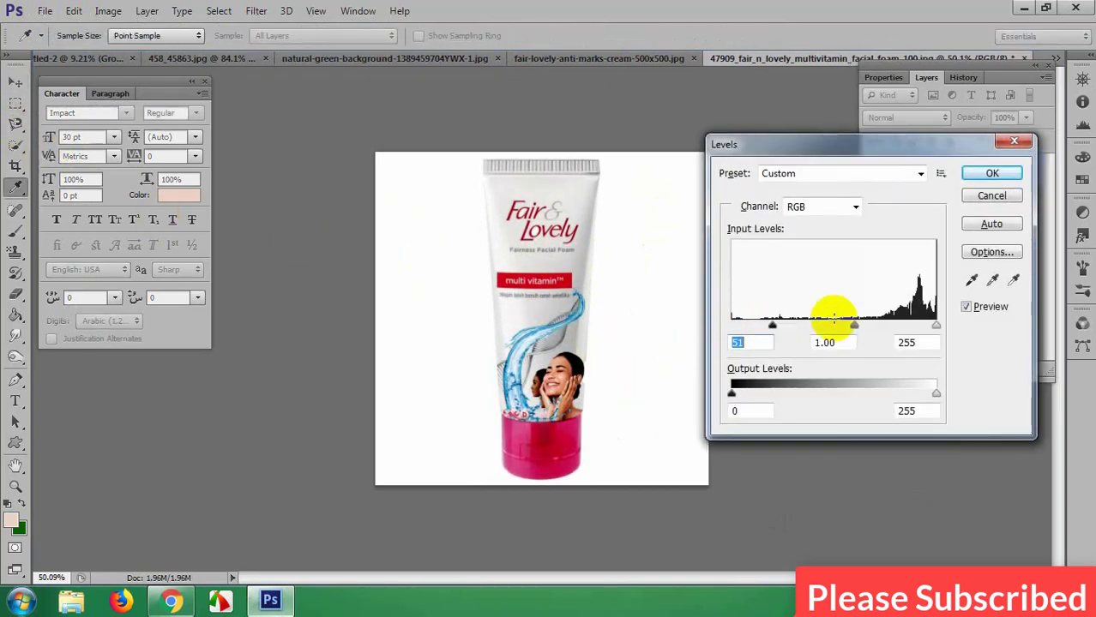
click(992, 178)
Step: Select the upper part of the tube, including the logo and red label, with the Quick Selection tool at brush size 35
click(21, 149)
scroll(506, 258, up, 7)
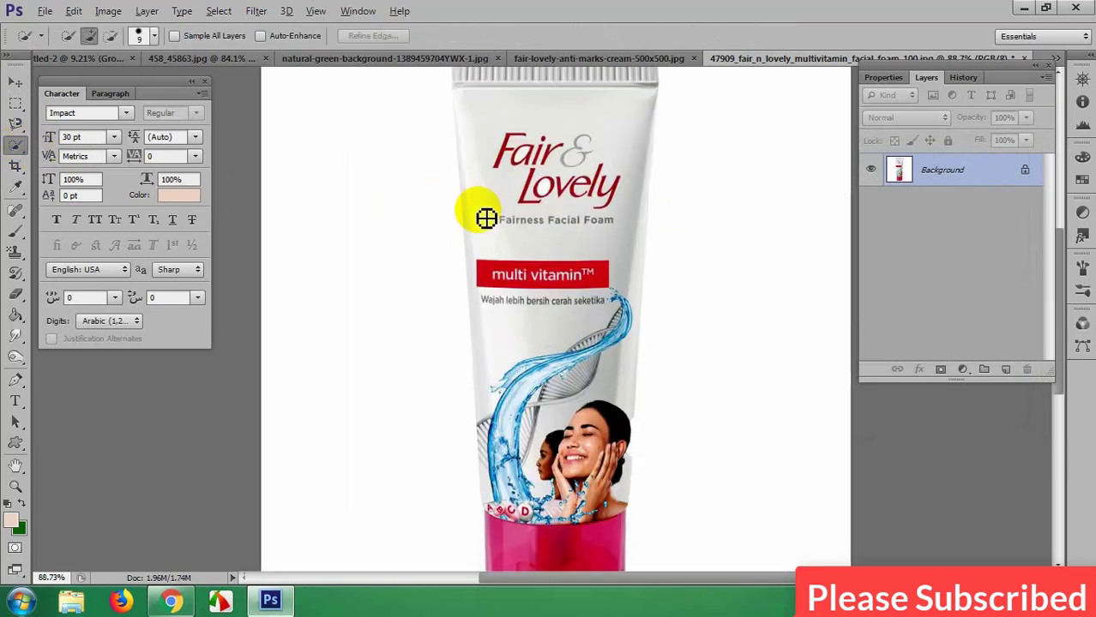
mouse_move(558, 267)
mouse_down()
mouse_move(569, 330)
mouse_move(530, 212)
mouse_move(500, 172)
mouse_move(594, 233)
mouse_move(478, 174)
mouse_move(494, 194)
mouse_move(483, 177)
mouse_move(638, 164)
mouse_move(632, 186)
mouse_move(656, 169)
mouse_move(602, 241)
mouse_up()
key(bracketright)
key(bracketright)
key(bracketright)
key(bracketright)
key(bracketright)
key(bracketright)
scroll(604, 249, down, 2)
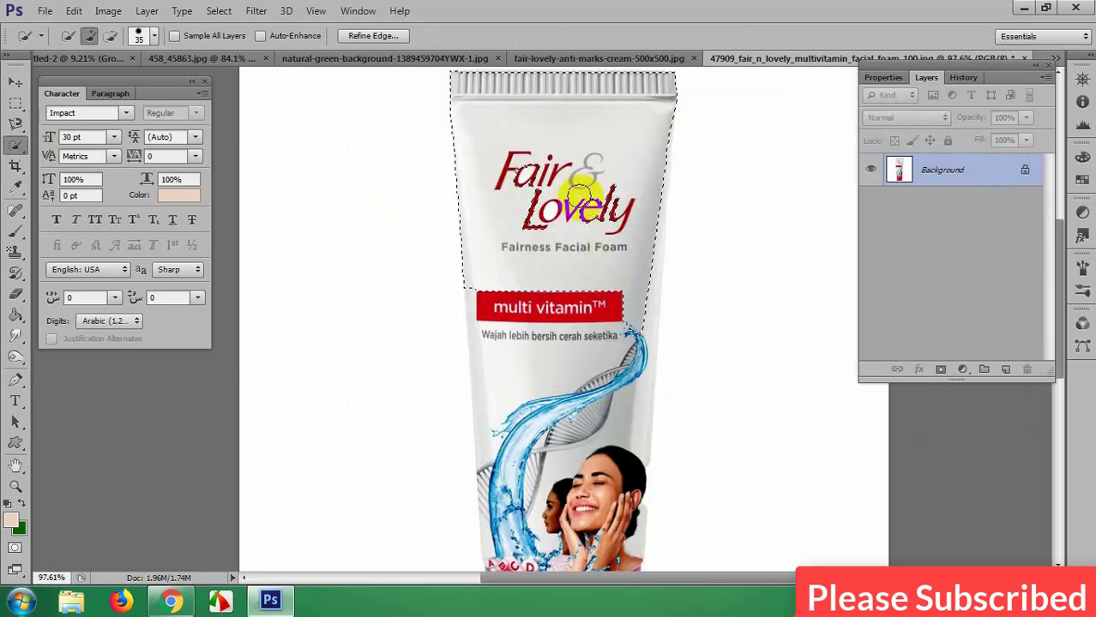
drag(584, 199, 537, 282)
mouse_move(640, 252)
mouse_down()
mouse_move(627, 319)
mouse_move(638, 187)
mouse_up()
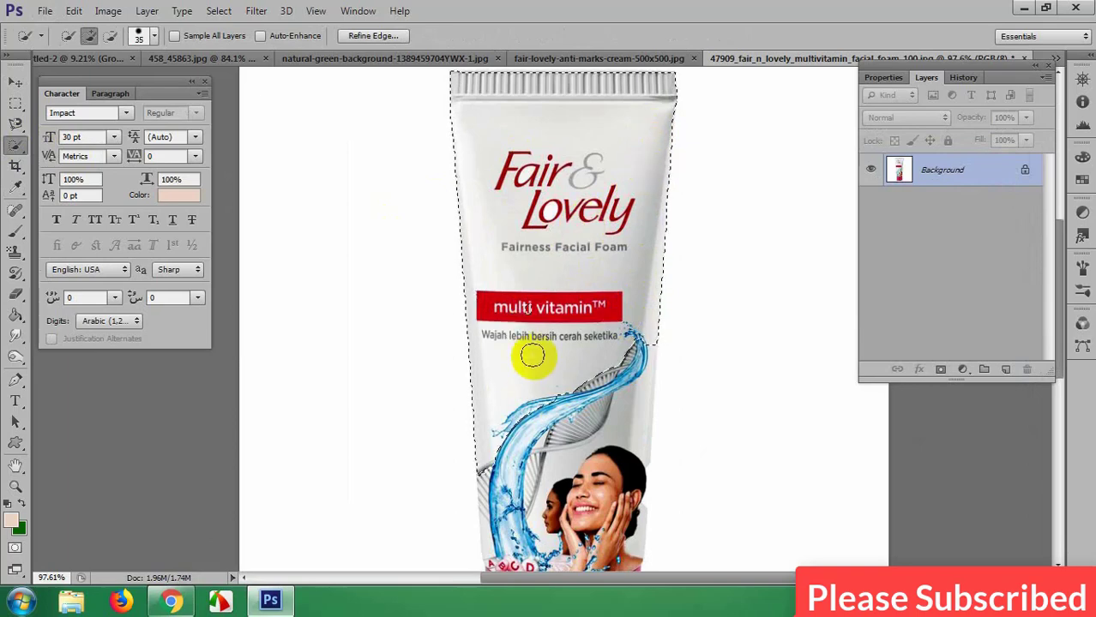
Step: Extend the quick selection down over the water swirl, the woman's picture and the pink cap to cover the whole tube
scroll(583, 348, down, 2)
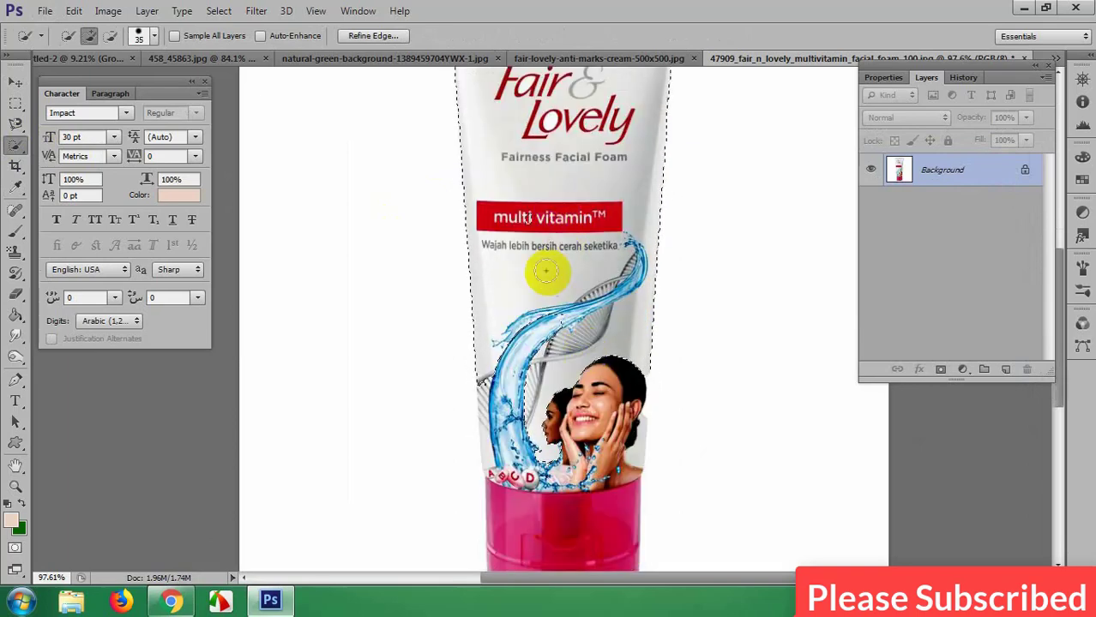
scroll(528, 283, down, 2)
mouse_move(548, 316)
mouse_down()
mouse_move(509, 303)
mouse_move(517, 364)
mouse_move(505, 332)
mouse_move(509, 413)
mouse_up()
drag(491, 330, 506, 396)
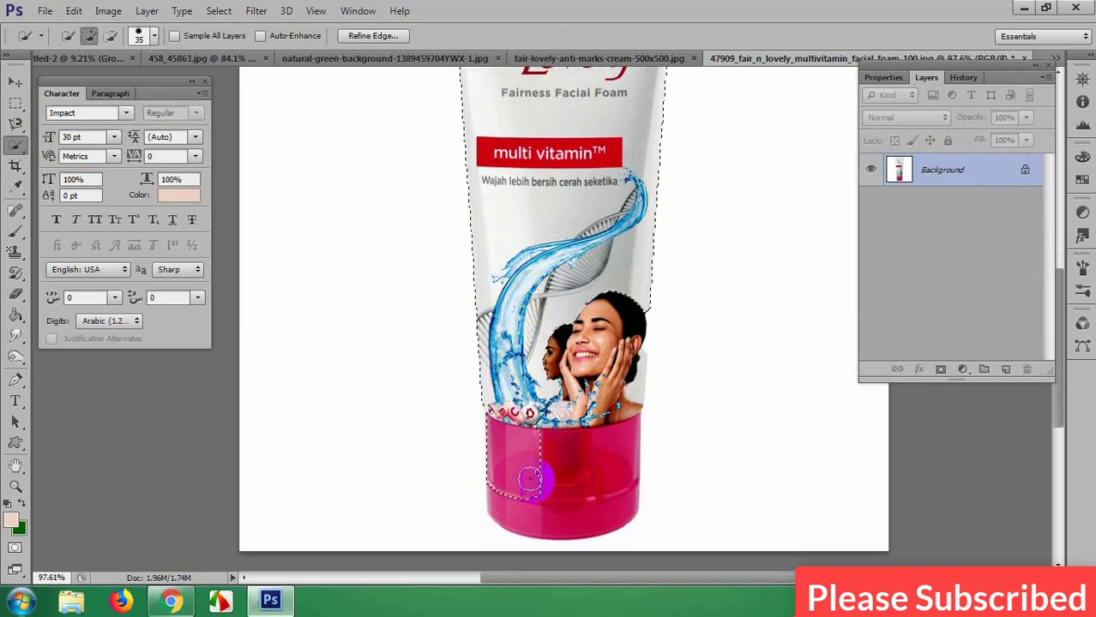
mouse_move(530, 480)
mouse_down()
mouse_move(577, 448)
mouse_move(591, 357)
mouse_move(608, 375)
mouse_move(608, 337)
mouse_move(629, 337)
mouse_move(619, 381)
mouse_move(628, 363)
mouse_move(608, 346)
mouse_move(514, 383)
mouse_move(512, 412)
mouse_move(507, 397)
mouse_move(497, 406)
mouse_move(508, 411)
mouse_move(496, 416)
mouse_move(583, 399)
mouse_up()
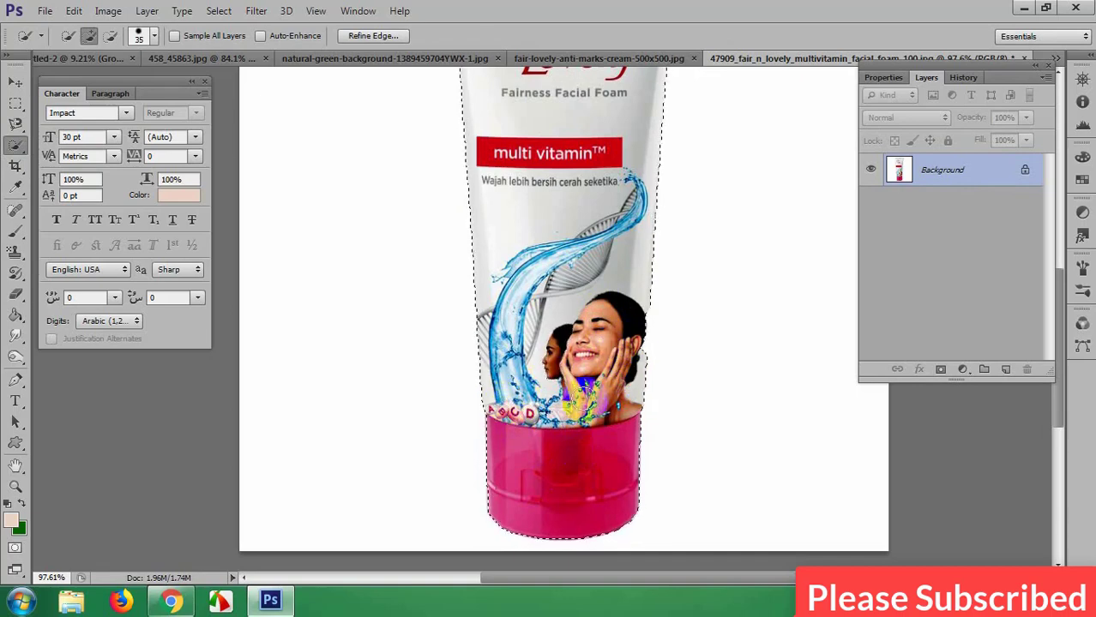
scroll(568, 441, up, 10)
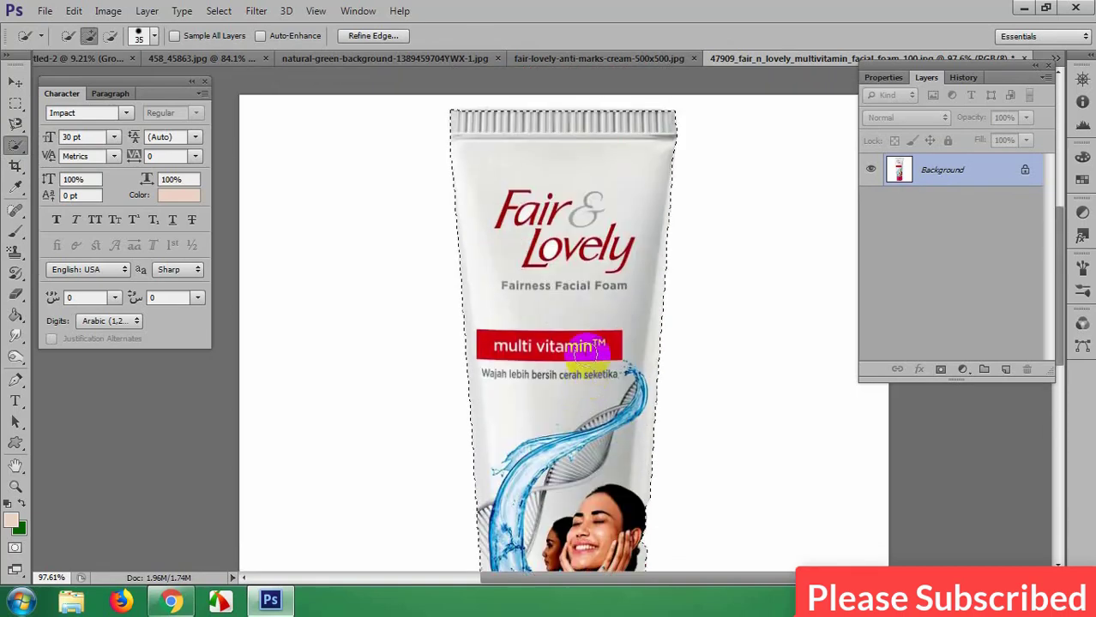
scroll(580, 330, down, 10)
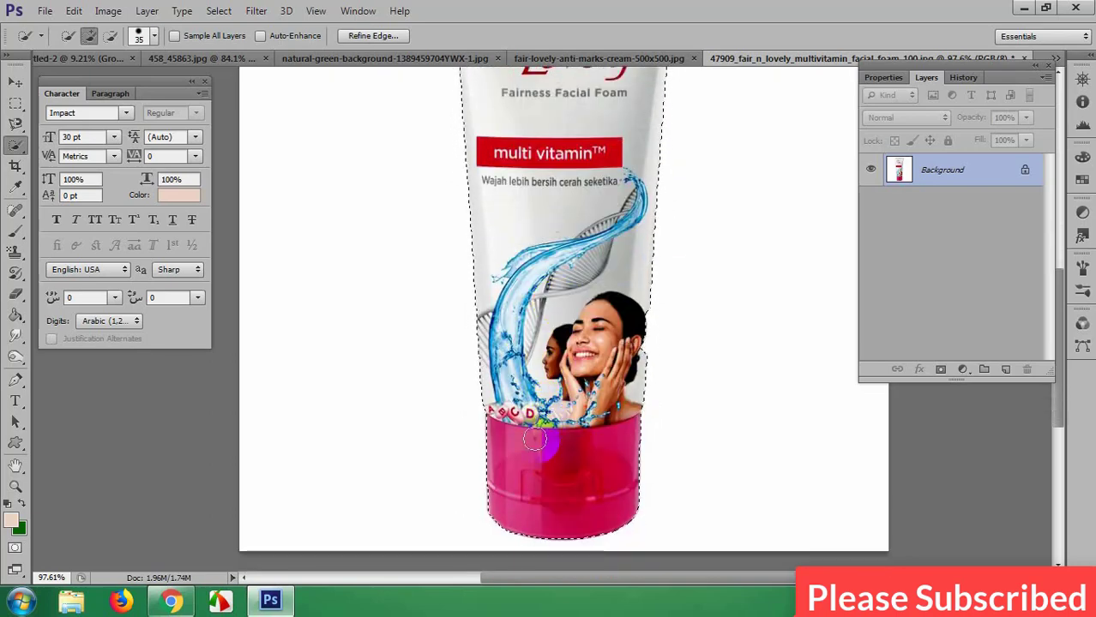
Step: Copy the selected tube and paste it into the natural-green-background document as a new layer
click(545, 58)
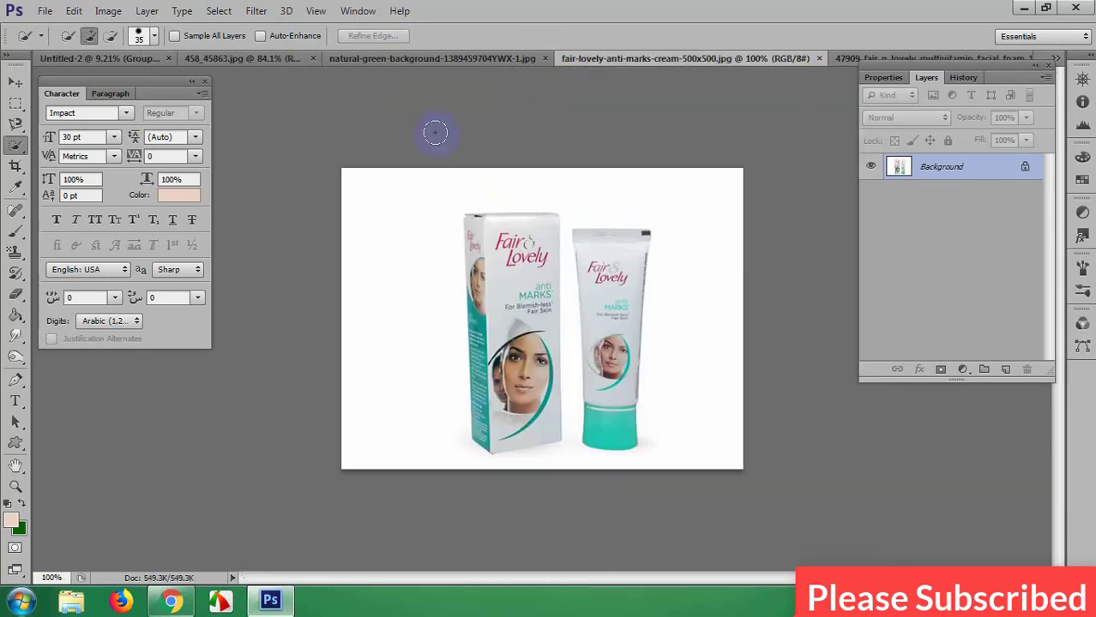
click(382, 59)
key(ctrl+v)
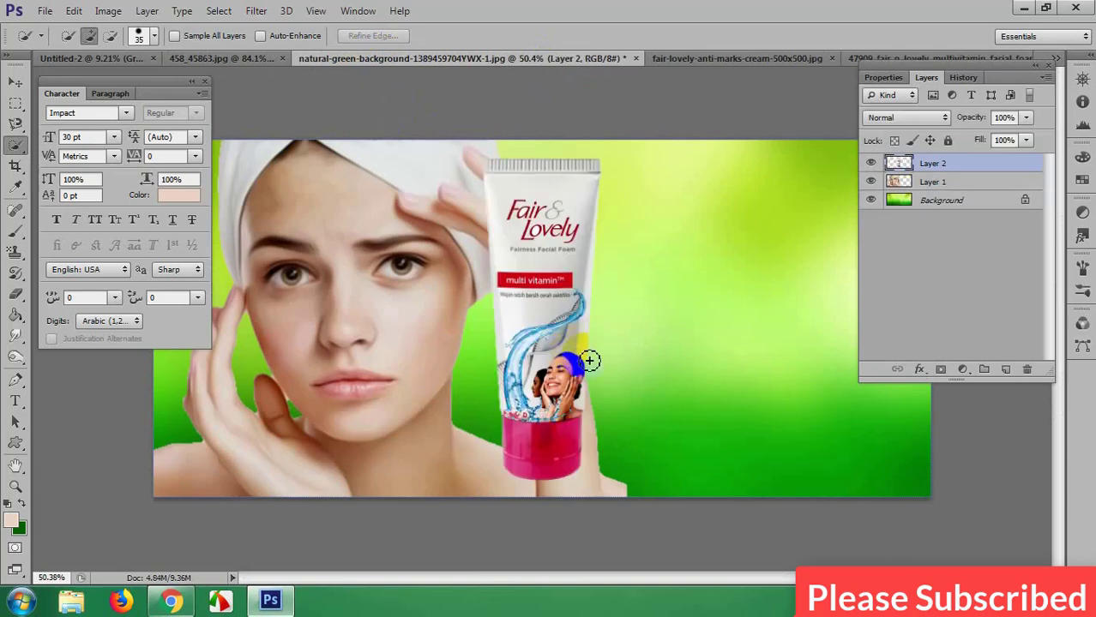
Step: Scale down the pasted tube, tilt it clockwise and place it over the green area at the banner's right side
key(ctrl+t)
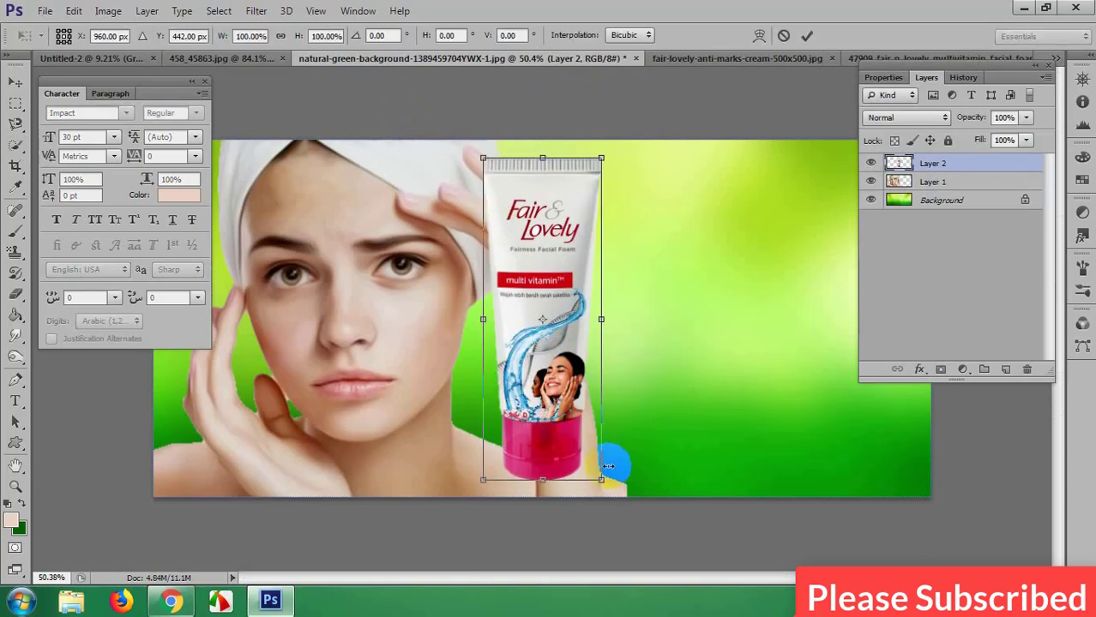
drag(602, 480, 566, 440)
drag(537, 336, 741, 368)
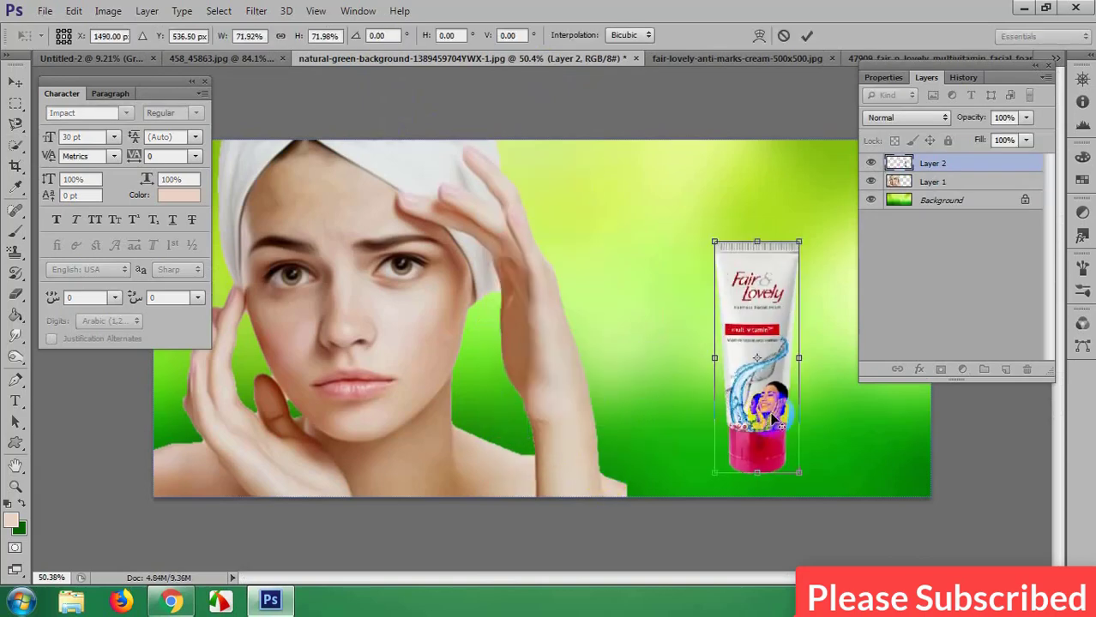
key(ctrl+minus)
drag(710, 263, 727, 289)
mouse_move(714, 410)
mouse_down()
mouse_move(722, 415)
mouse_move(714, 370)
mouse_move(715, 411)
mouse_up()
key(Return)
scroll(699, 357, up, 7)
scroll(691, 367, down, 10)
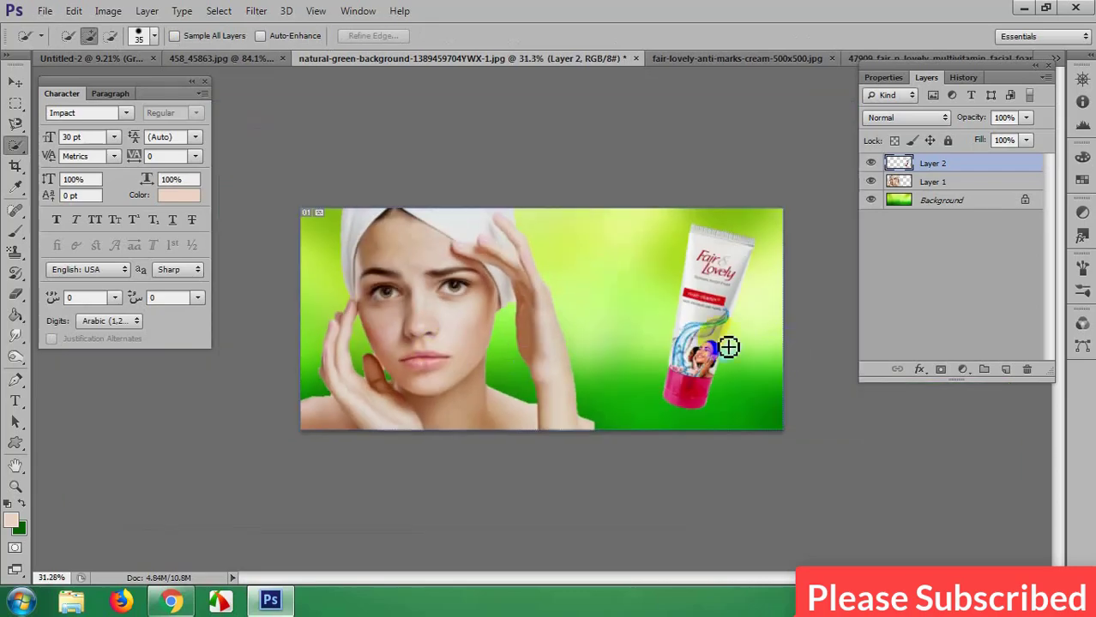
Step: Switch to the Chrome browser and search Google Images for "water splash png"
scroll(490, 333, up, 6)
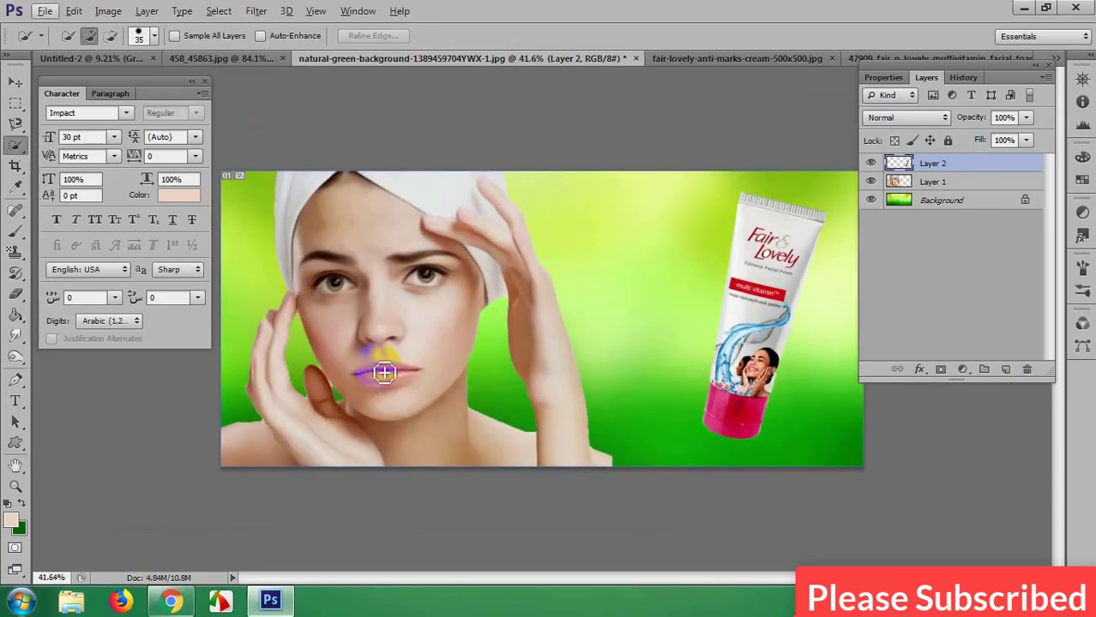
scroll(458, 331, down, 3)
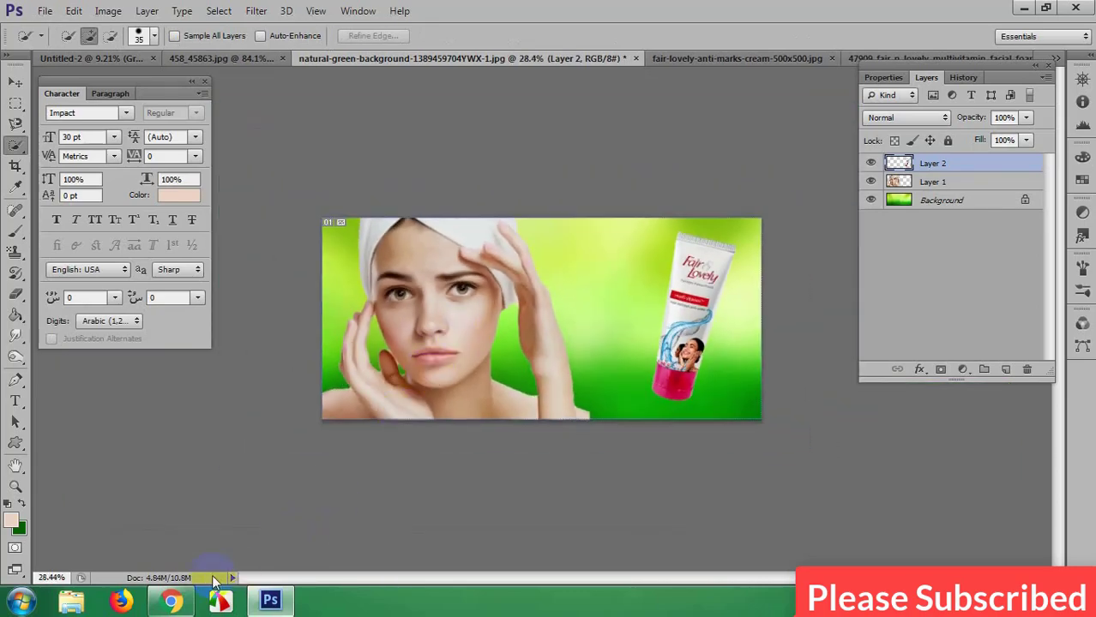
click(177, 602)
scroll(429, 128, up, 5)
drag(263, 90, 2, 104)
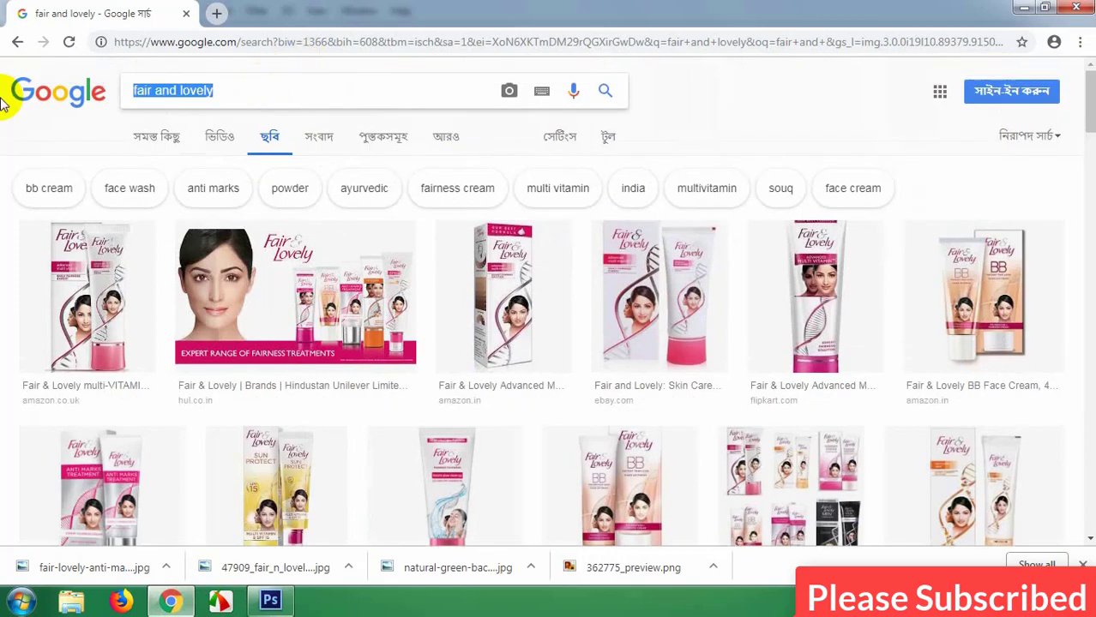
text(water )
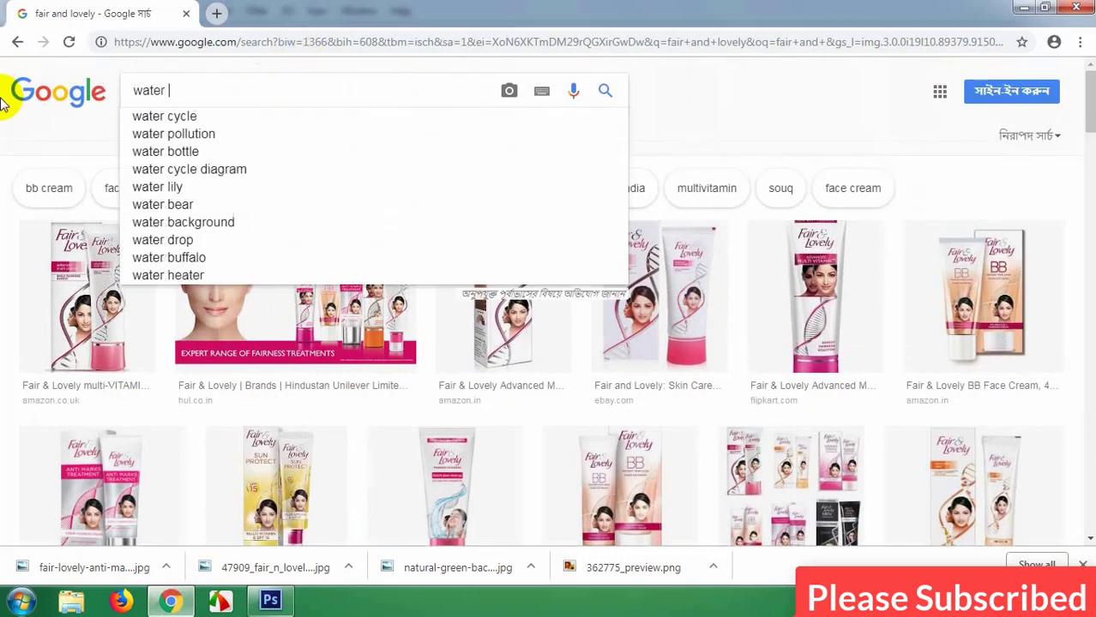
text(splash )
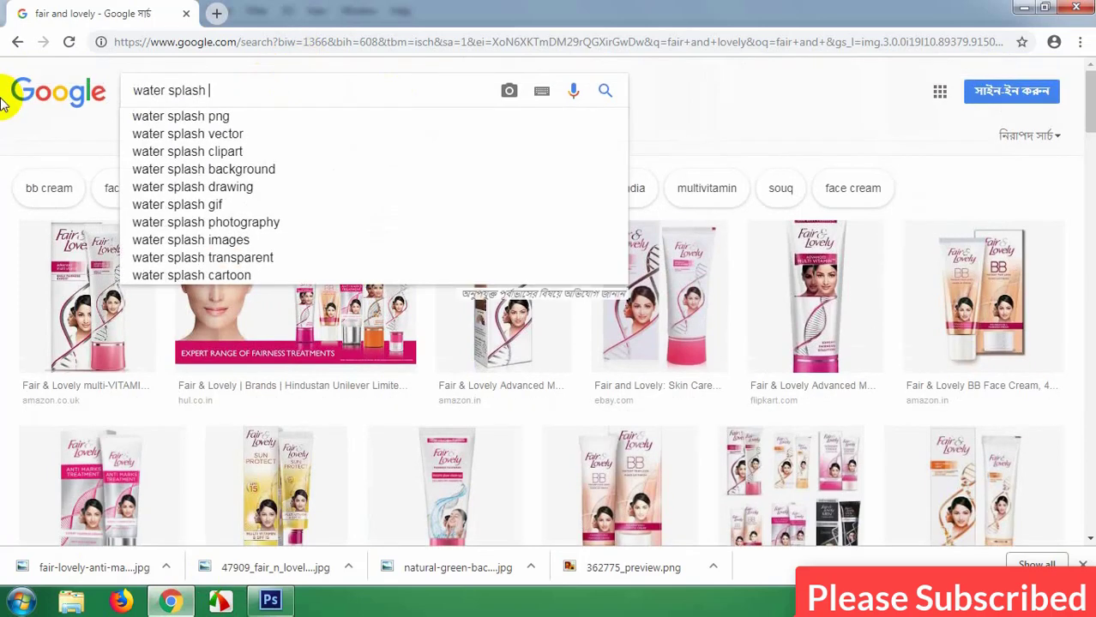
text(png)
key(Return)
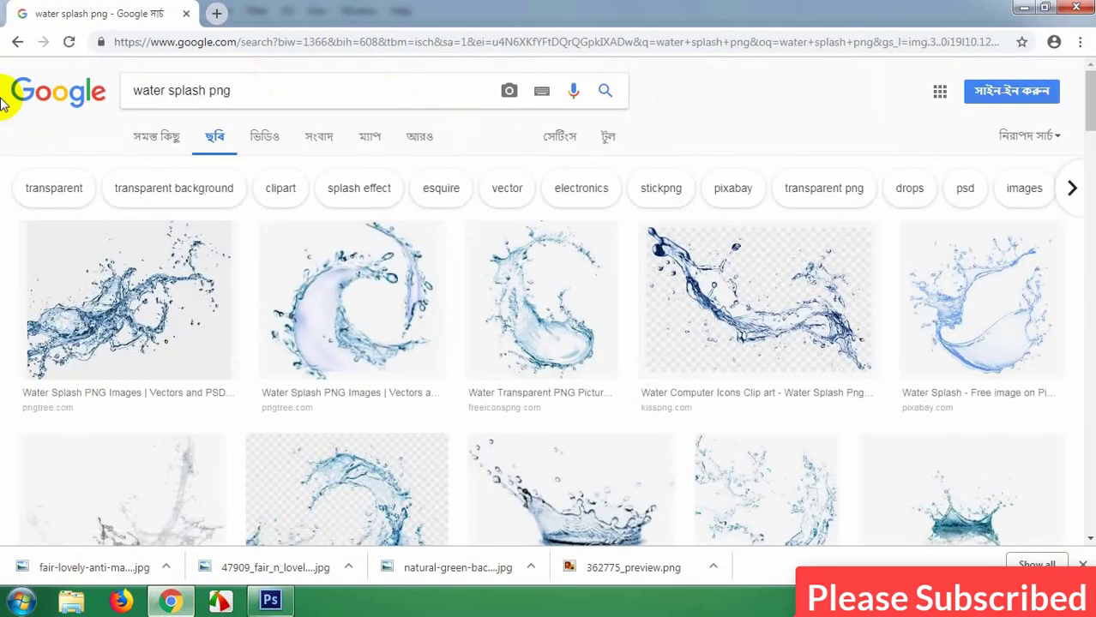
Step: Open the StickPNG crown-shaped water splash from the image results and save it to the desktop
scroll(557, 326, down, 2)
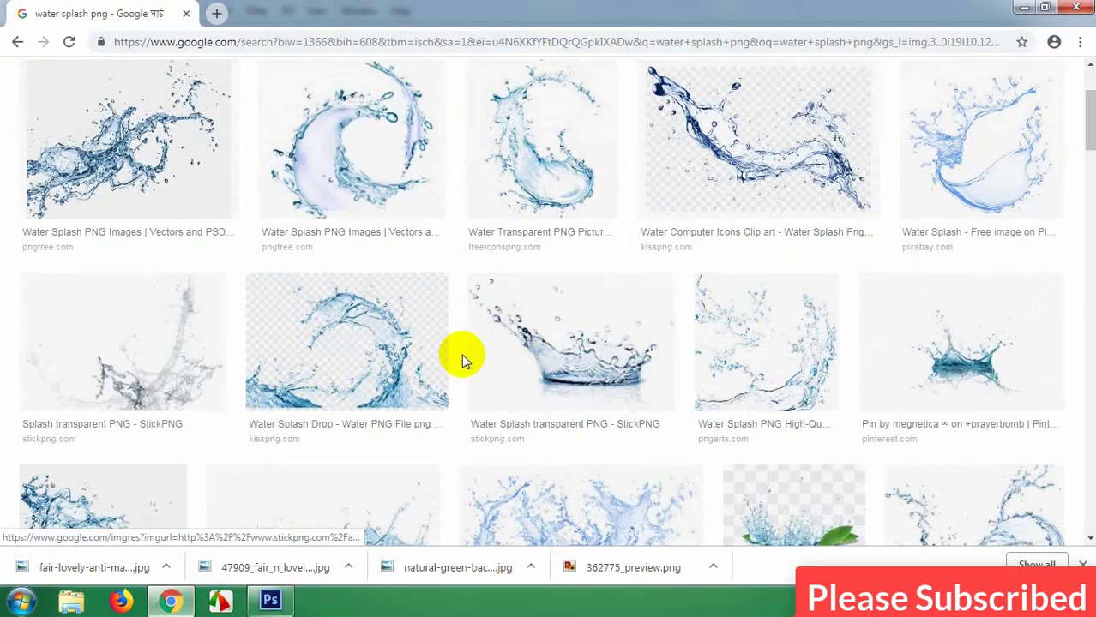
scroll(523, 309, down, 1)
click(581, 261)
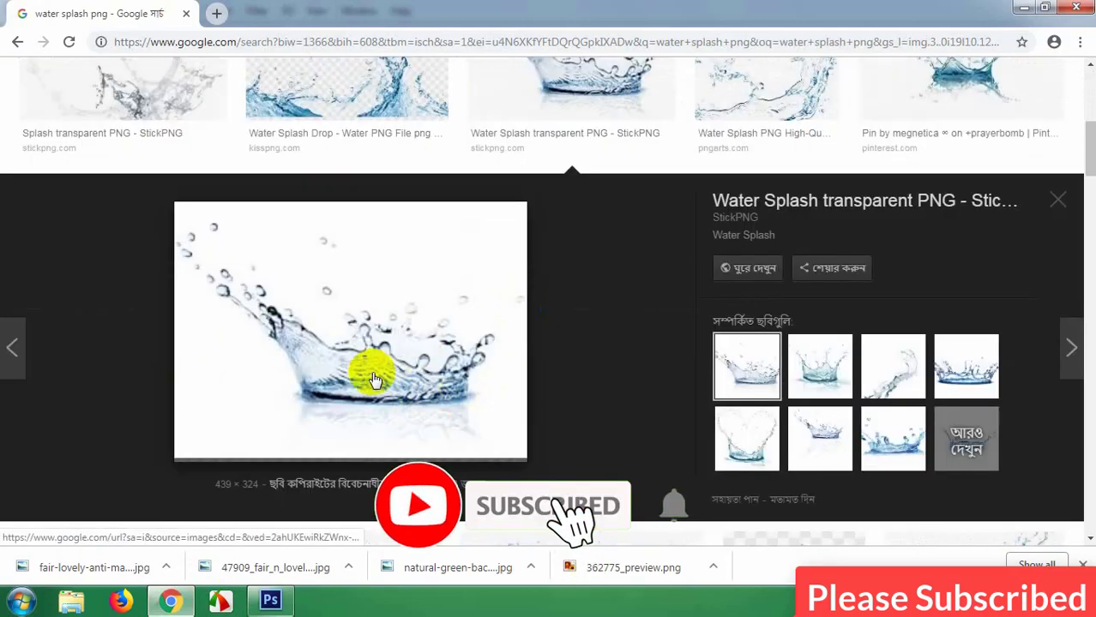
right_click(393, 350)
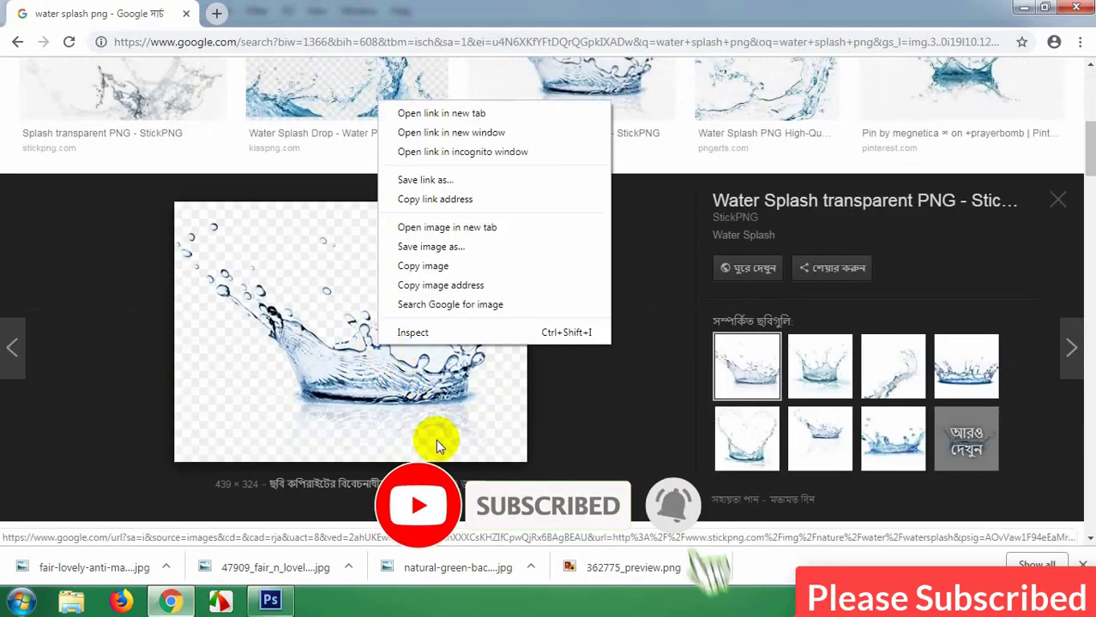
click(429, 249)
click(407, 356)
click(270, 601)
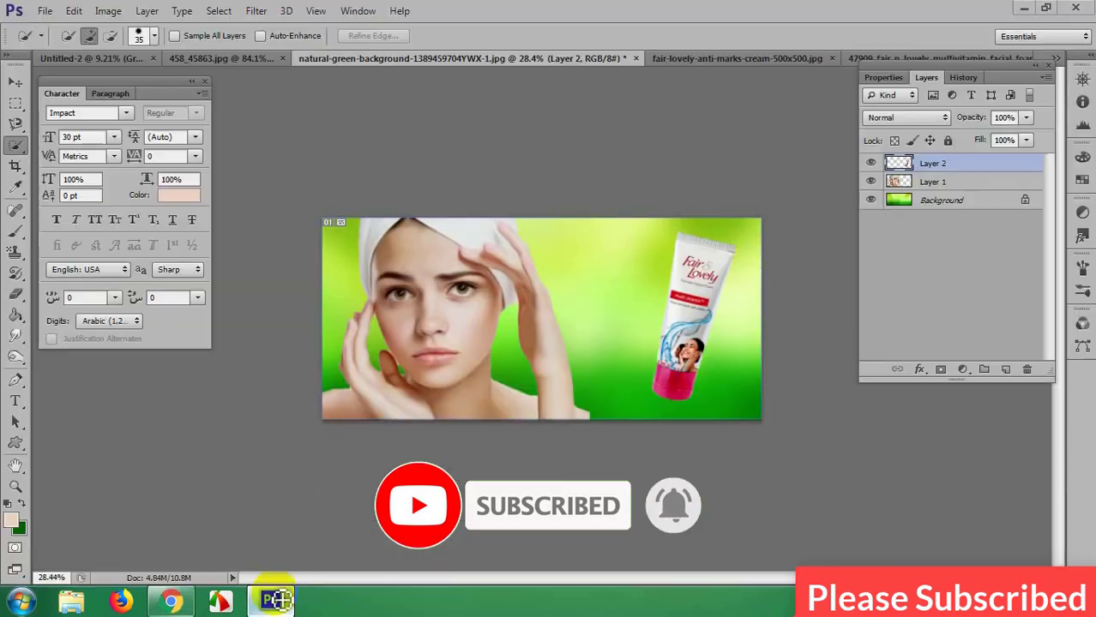
click(44, 11)
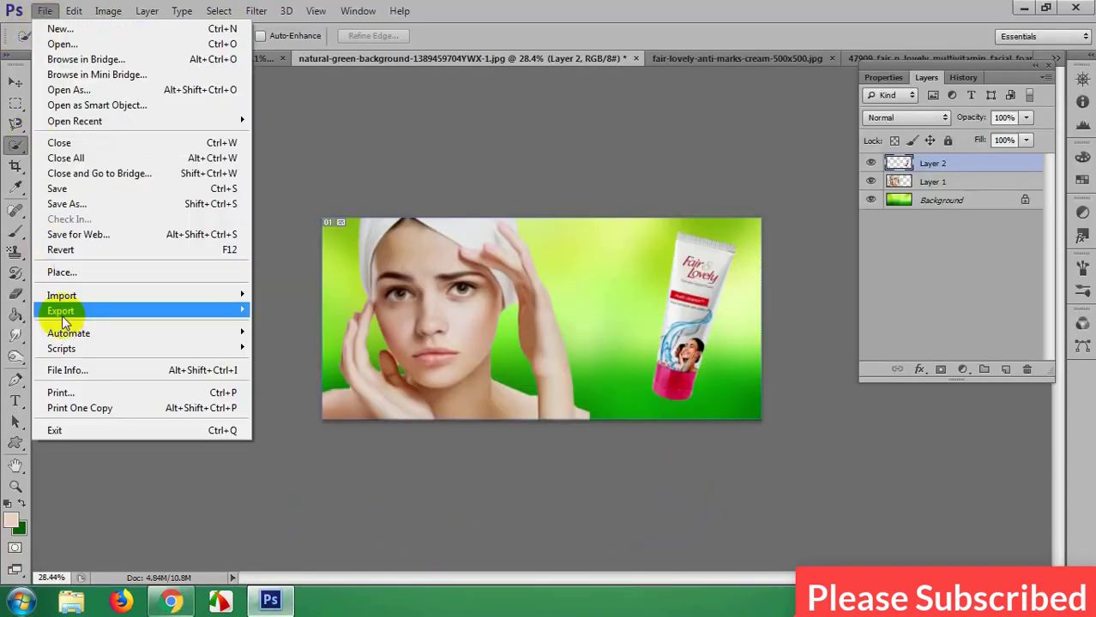
click(42, 274)
double_click(640, 97)
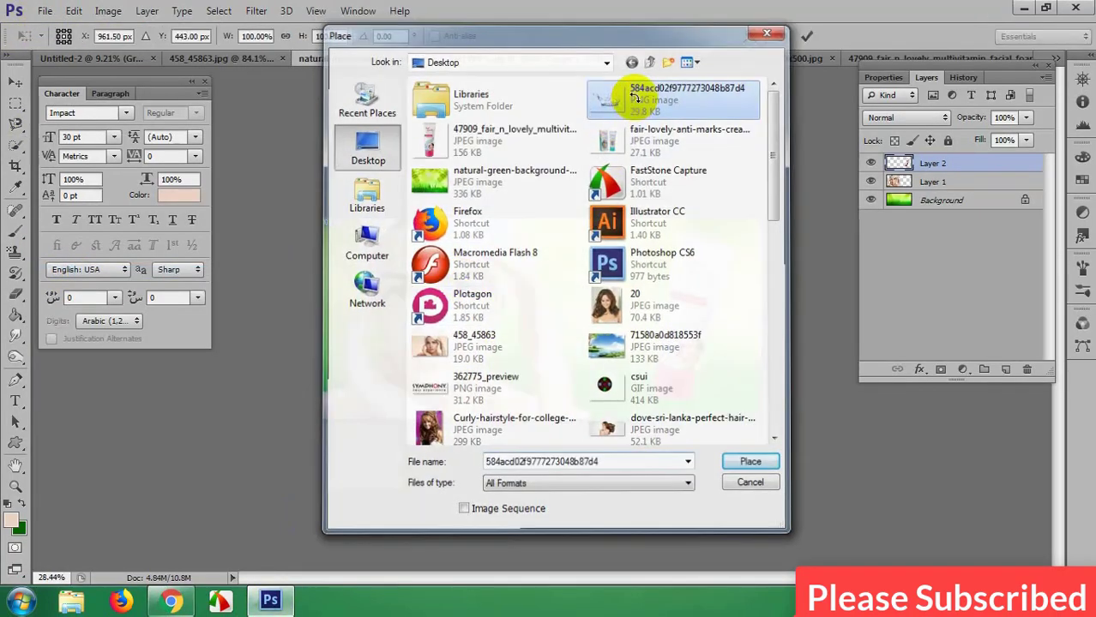
Step: Scale the placed water splash to about 204% and position it over the base of the Fair & Lovely tube
drag(591, 359, 646, 390)
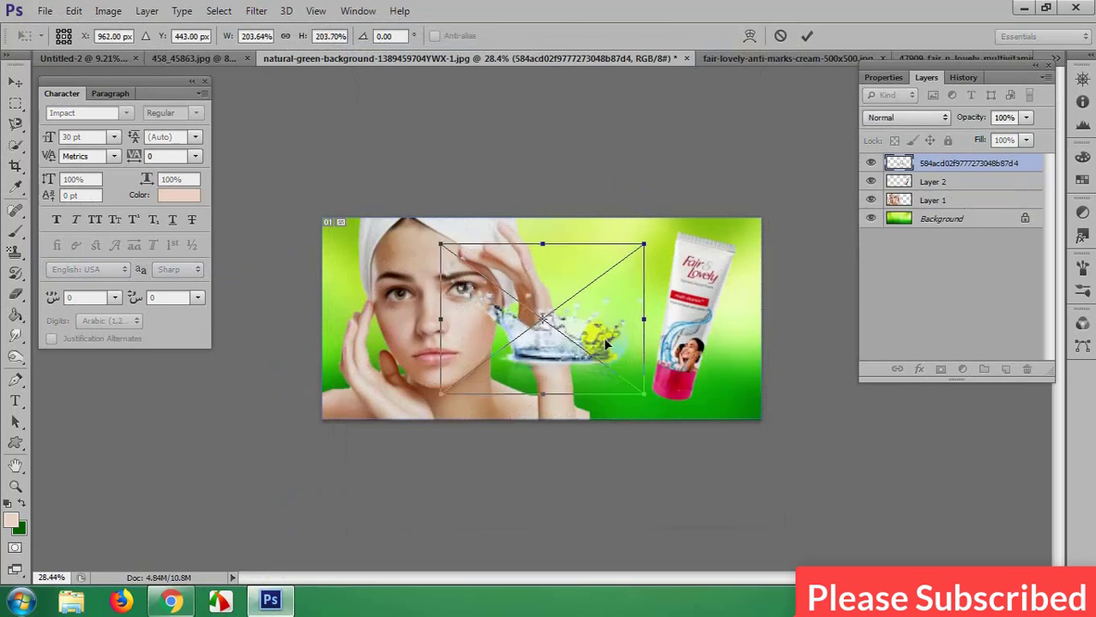
drag(605, 339, 725, 393)
key(Return)
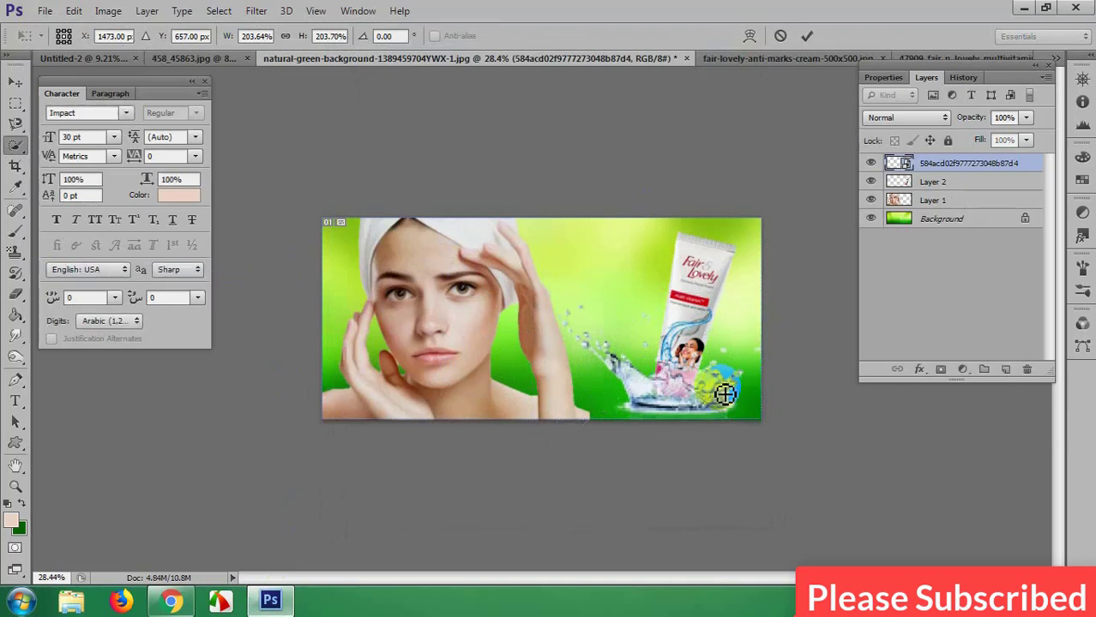
Step: Move the large tube slightly up and to the right so its cap sits in the water splash
key(w)
click(16, 86)
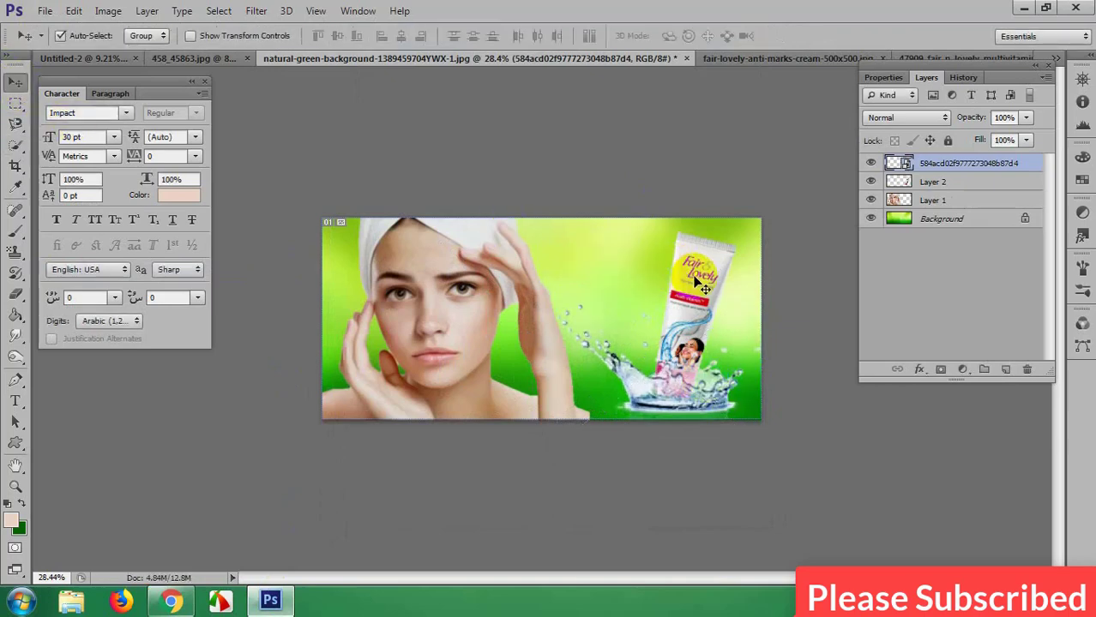
drag(697, 283, 697, 278)
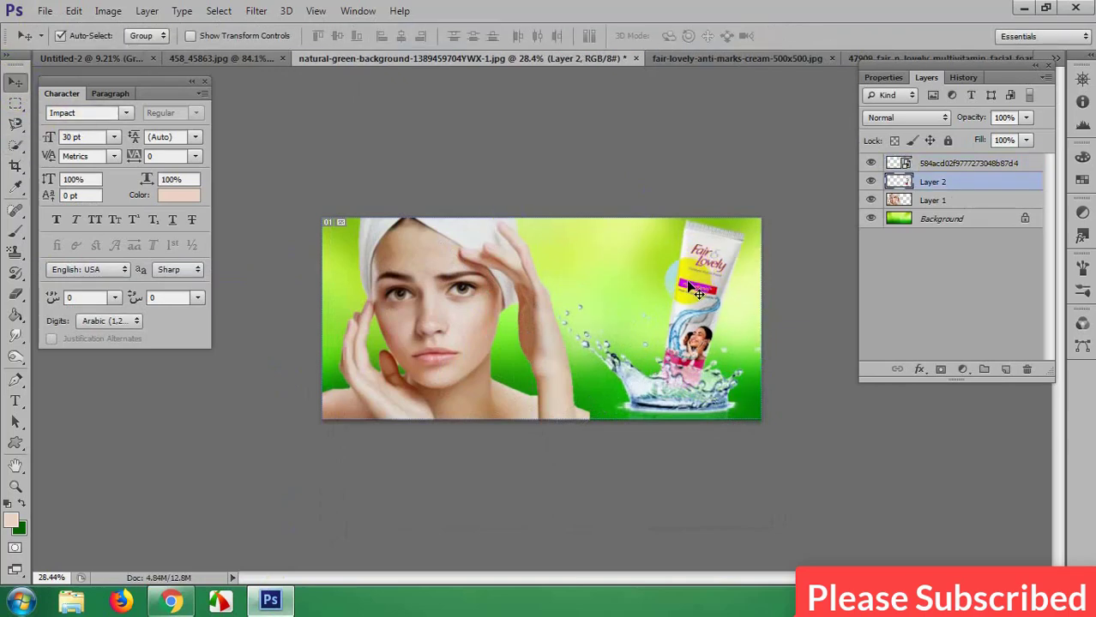
scroll(701, 333, up, 2)
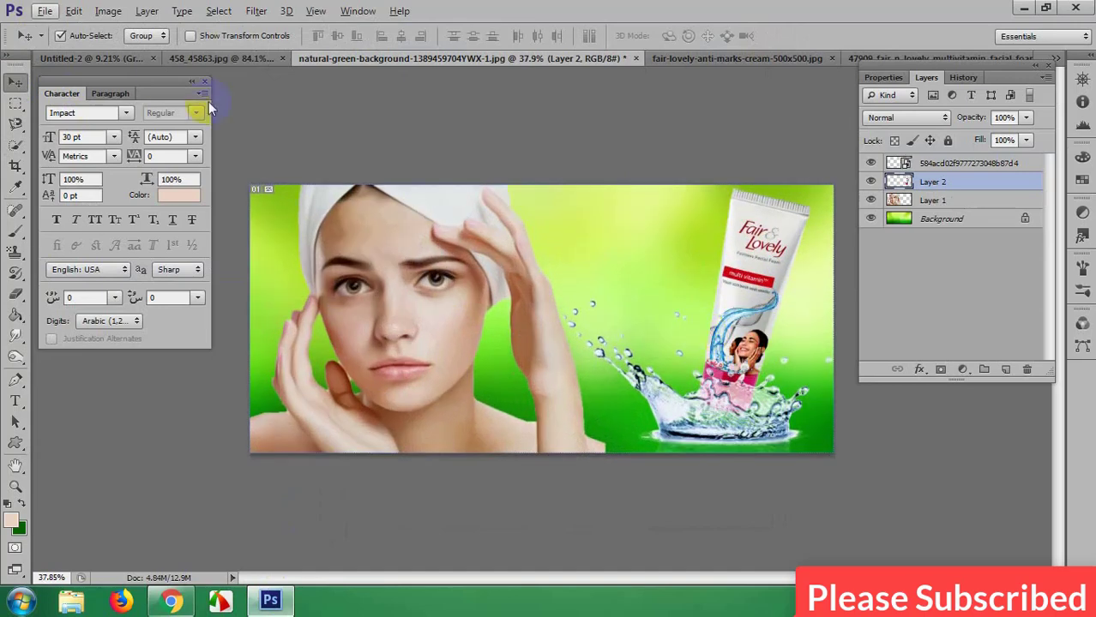
Step: In fair-lovely-anti-marks-cream-500x500.jpg, select both the box and the tube with the Quick Selection tool at brush size 35
click(706, 59)
scroll(535, 292, up, 4)
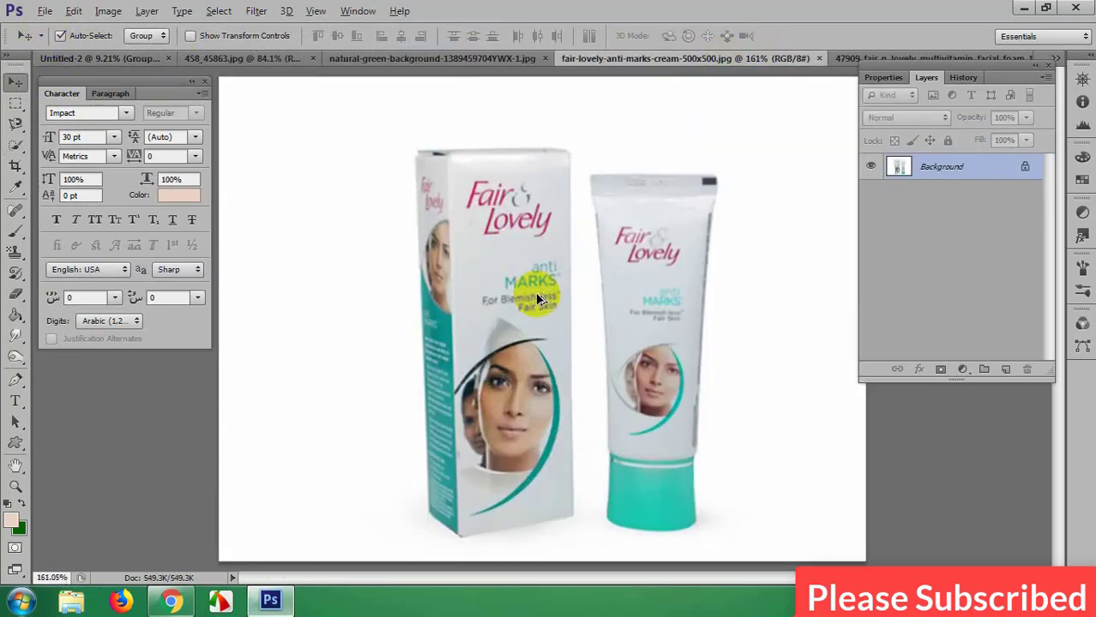
click(19, 148)
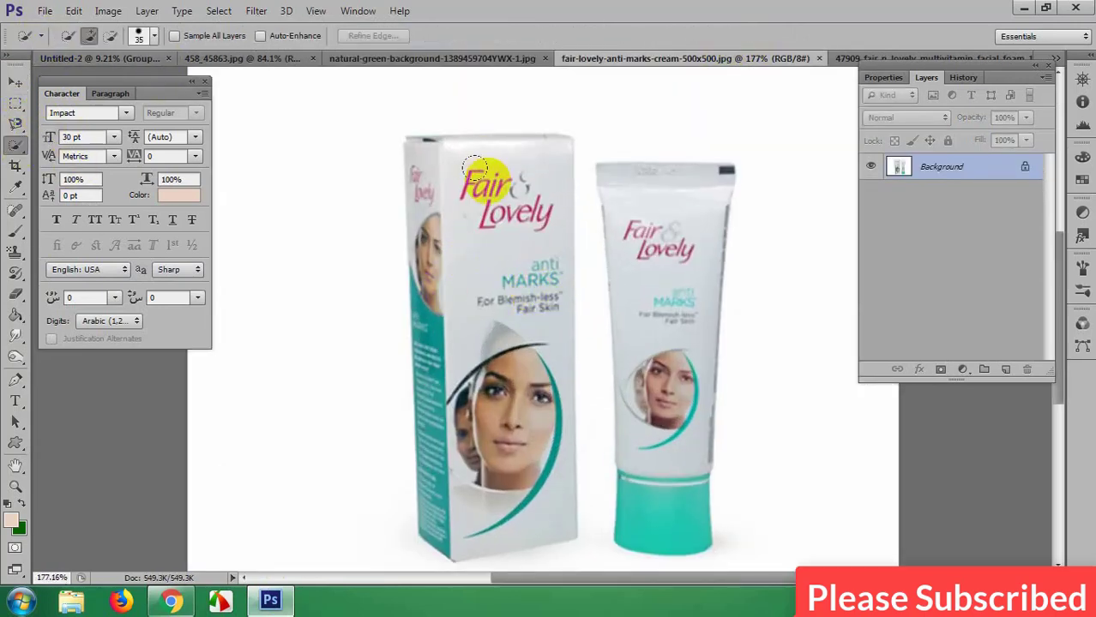
mouse_move(485, 179)
mouse_down()
mouse_move(454, 187)
mouse_move(468, 206)
mouse_move(460, 405)
mouse_move(464, 377)
mouse_move(517, 355)
mouse_up()
scroll(482, 377, down, 1)
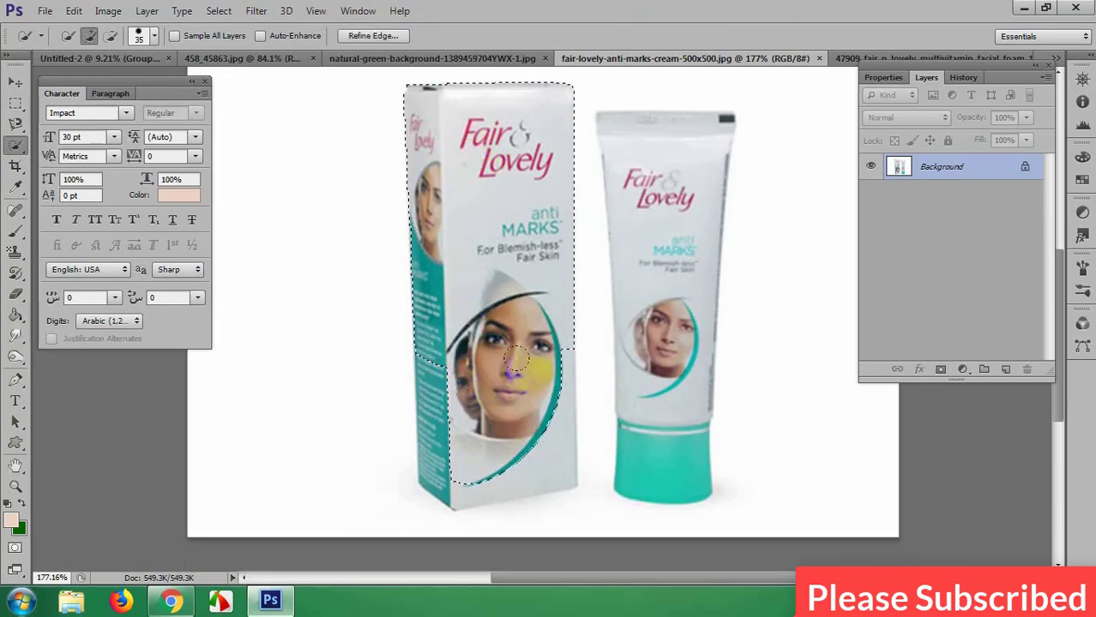
drag(516, 427, 439, 417)
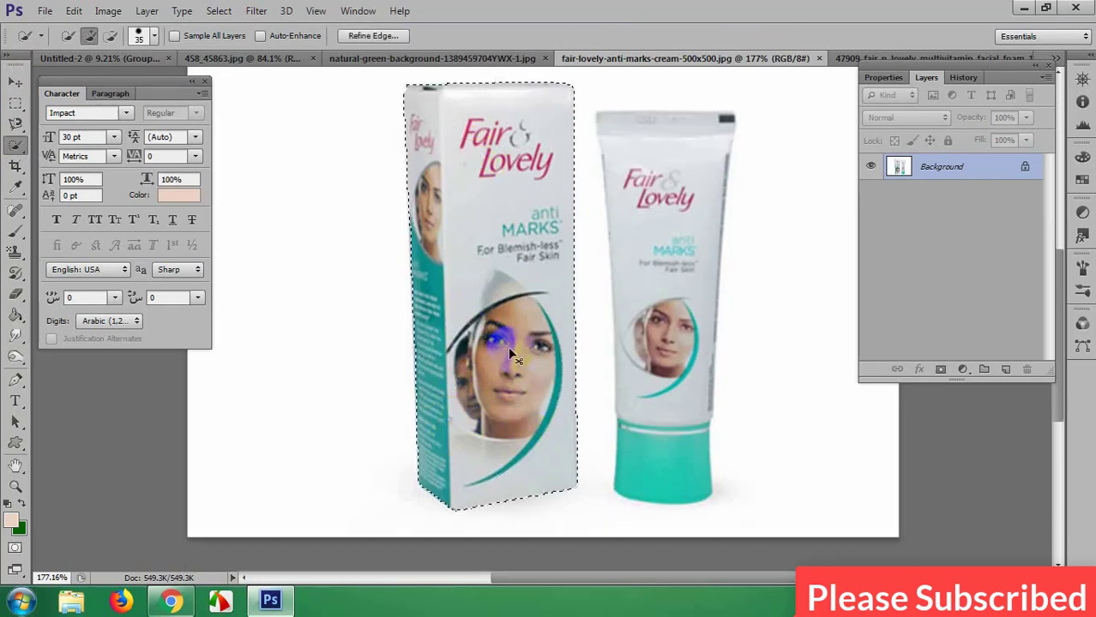
mouse_move(654, 157)
mouse_down()
mouse_move(668, 231)
mouse_move(639, 231)
mouse_move(692, 133)
mouse_move(659, 290)
mouse_move(661, 463)
mouse_up()
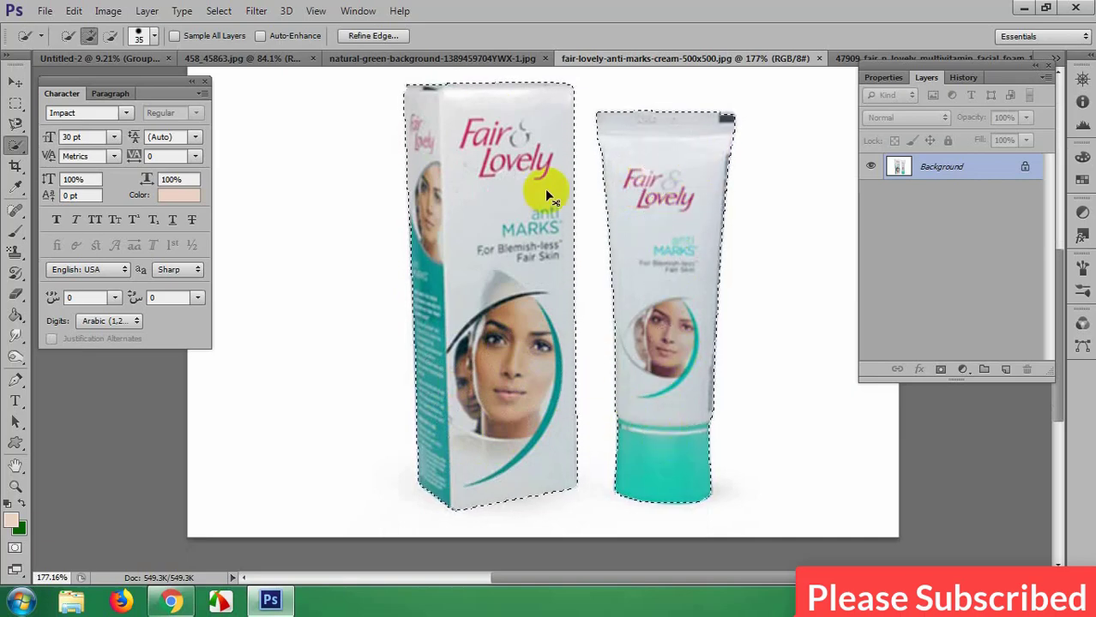
Step: Copy the selected box and tube into the green banner, then resize and place them between the woman's hand and the large tube
drag(545, 189, 540, 298)
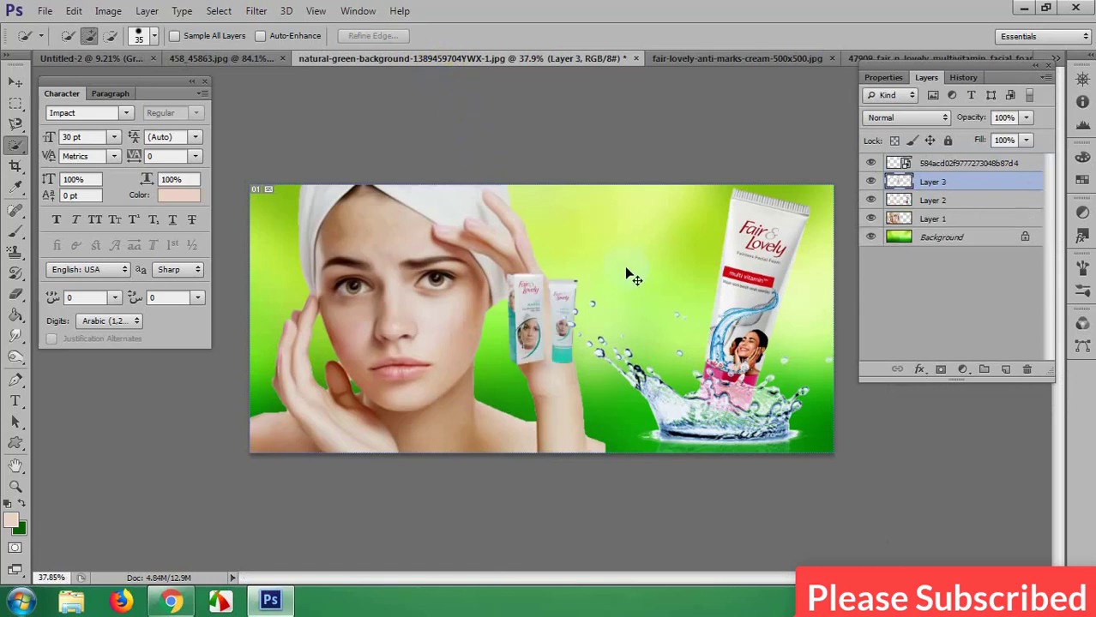
key(ctrl+t)
drag(586, 367, 656, 295)
drag(686, 332, 544, 280)
key(Return)
Step: Add a new layer above the box-and-tube layer and set the Brush tool's colour to black
scroll(733, 299, up, 12)
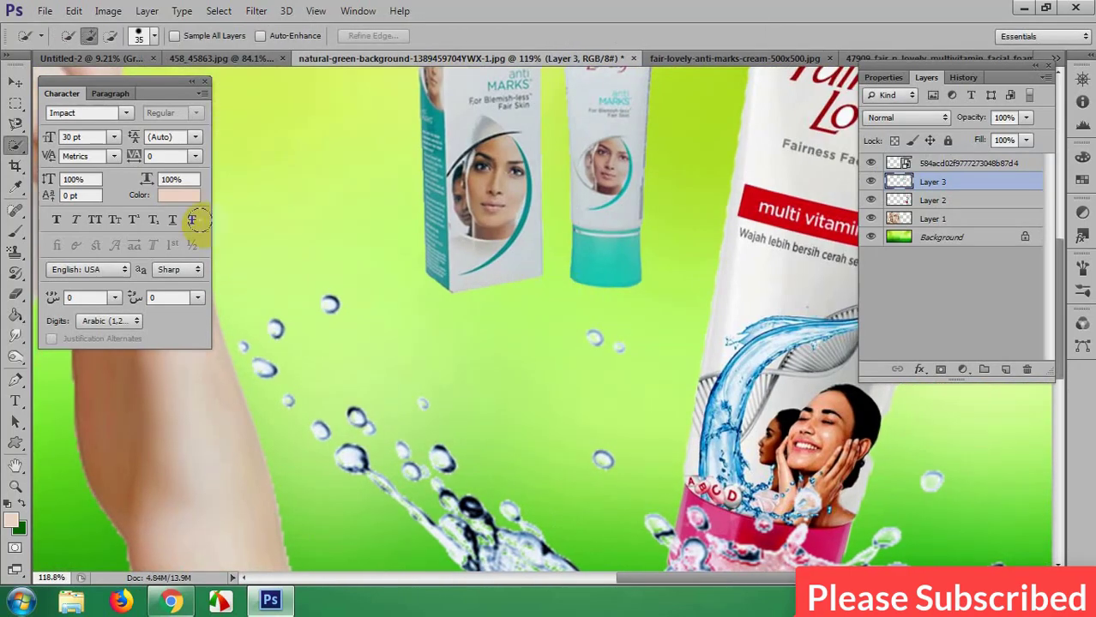
click(1003, 370)
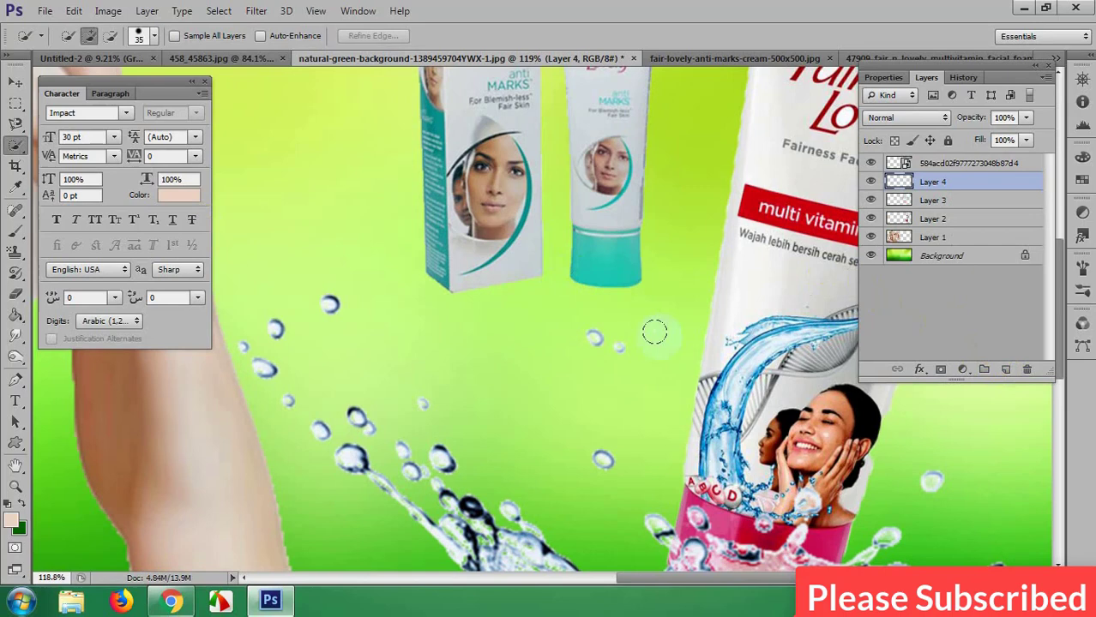
click(14, 233)
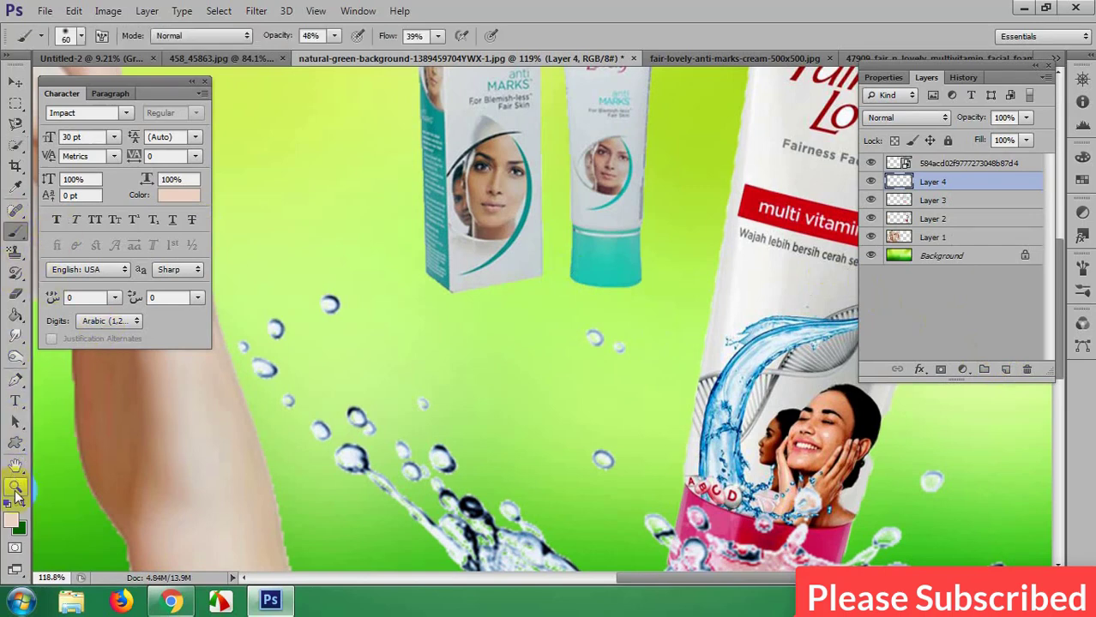
click(12, 520)
drag(598, 491, 666, 522)
click(1007, 314)
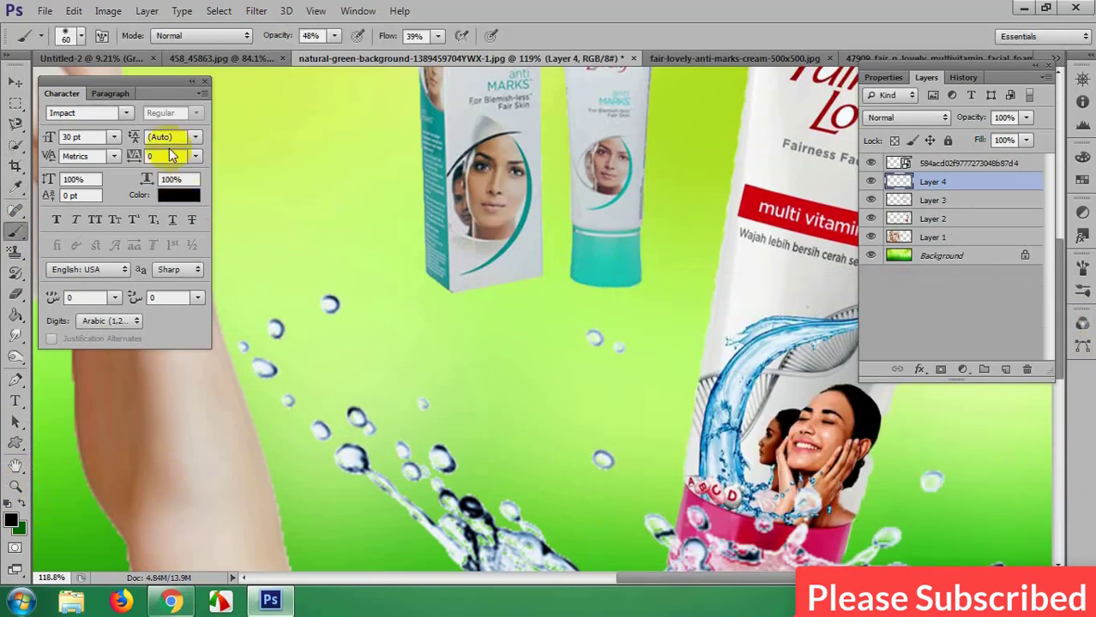
Step: Paint a soft black spot at the box's bottom corner with a size 125 brush at 100% opacity and 100% flow
scroll(423, 284, up, 3)
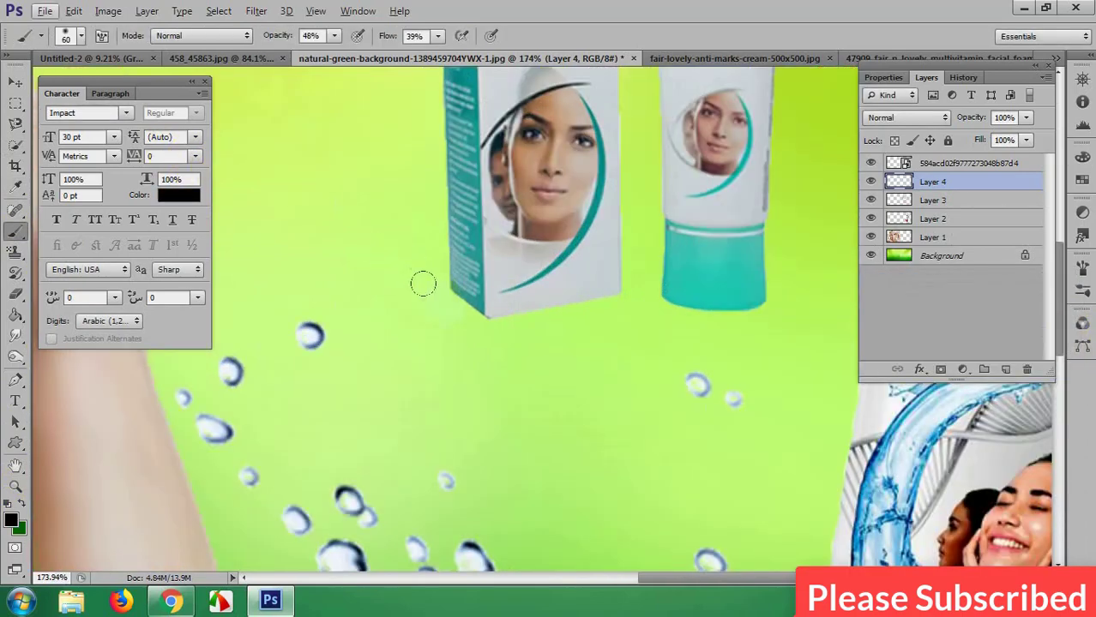
click(488, 306)
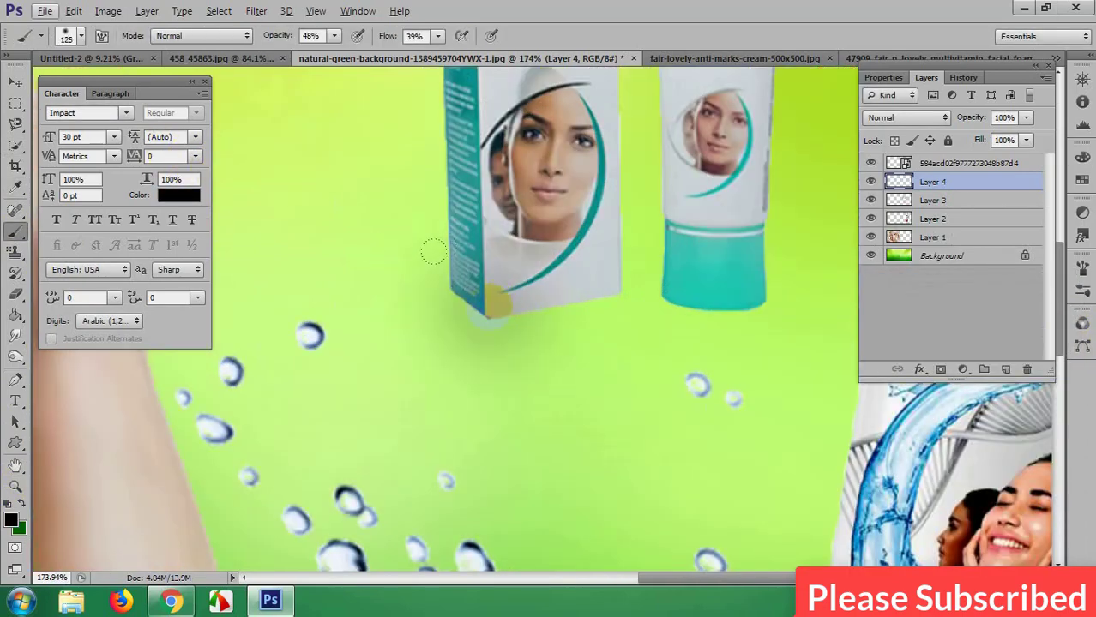
key(ctrl+z)
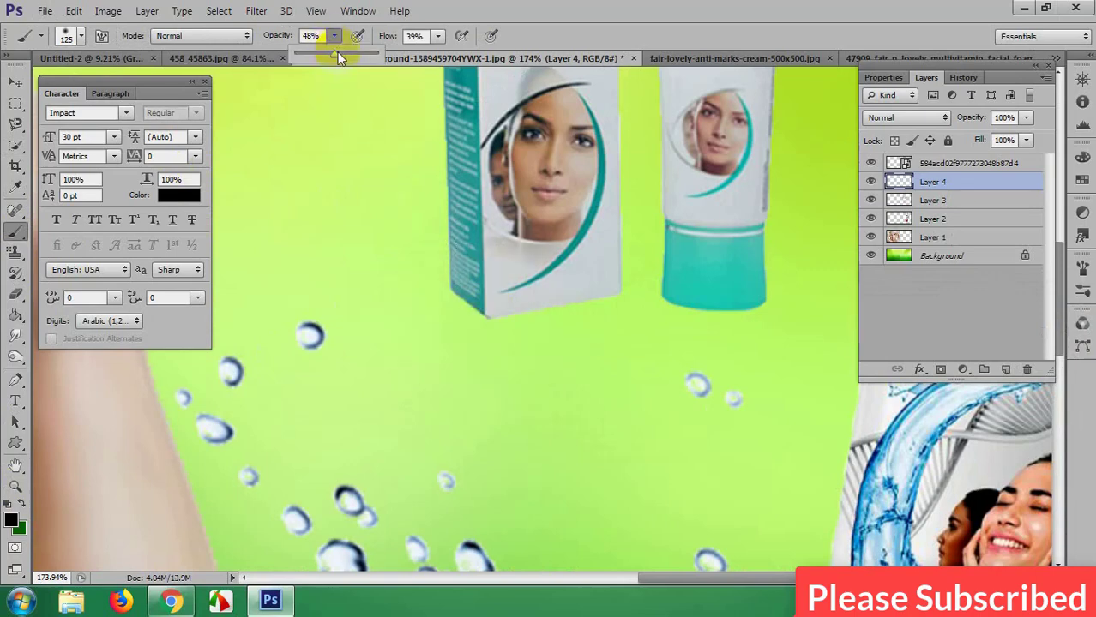
drag(438, 53, 488, 54)
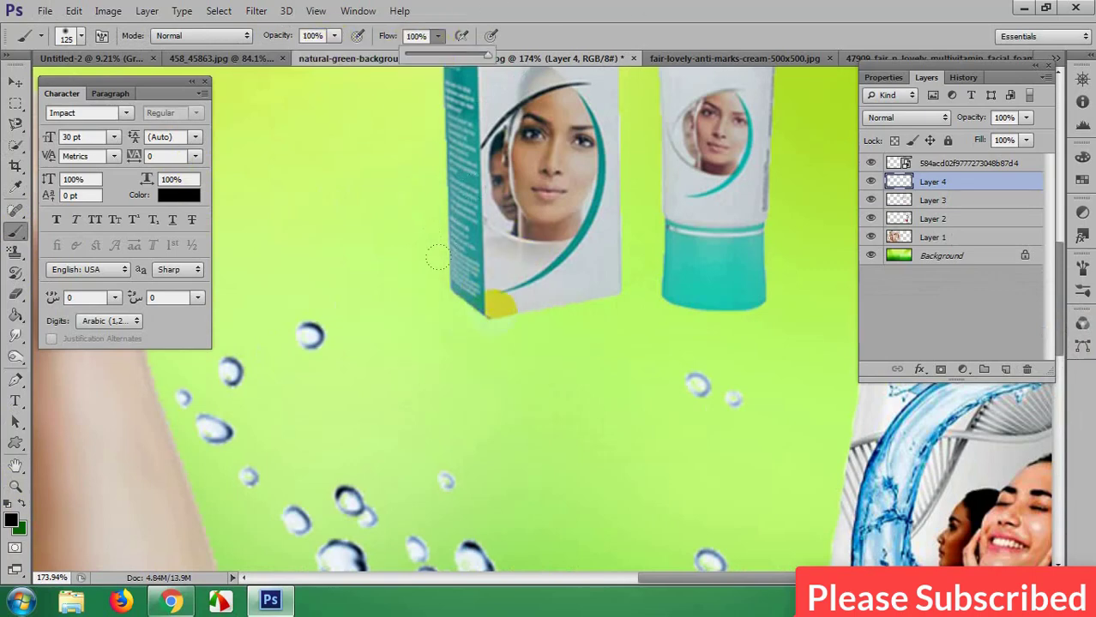
click(491, 310)
Step: Flatten the black spot to about 88% width and 10.5% height and move it just under the box as a shadow
key(ctrl+t)
drag(495, 176, 491, 300)
drag(635, 329, 550, 320)
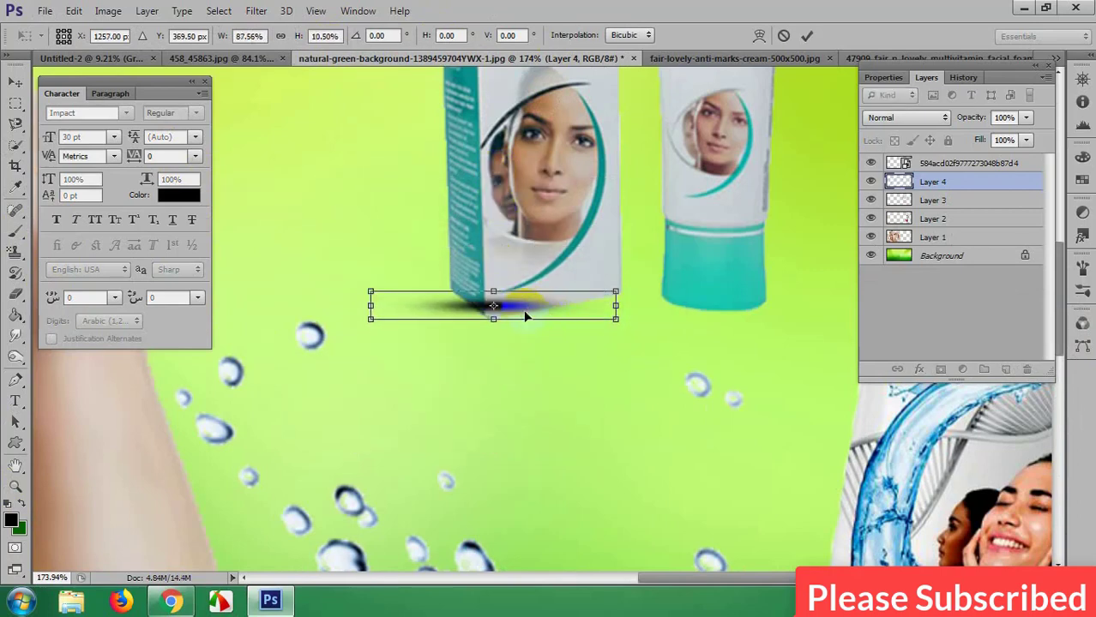
key(shift+Down)
key(Return)
key(b)
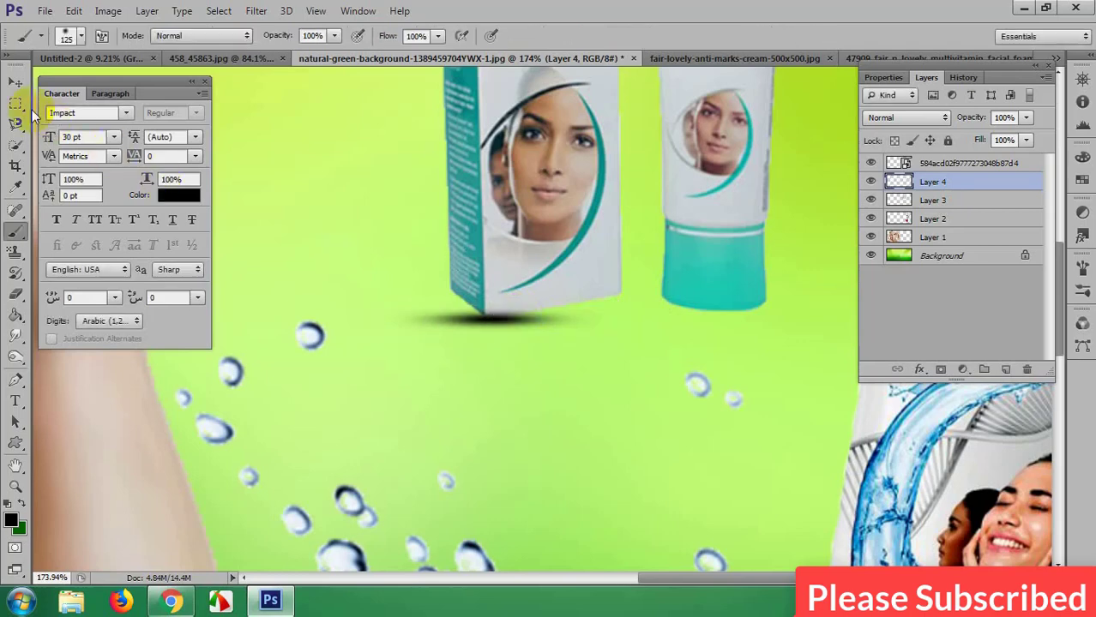
Step: Move the shadow layer below the product layers and place a copy of the shadow under the small anti-marks tube
click(16, 82)
drag(937, 183, 941, 226)
drag(470, 331, 701, 327)
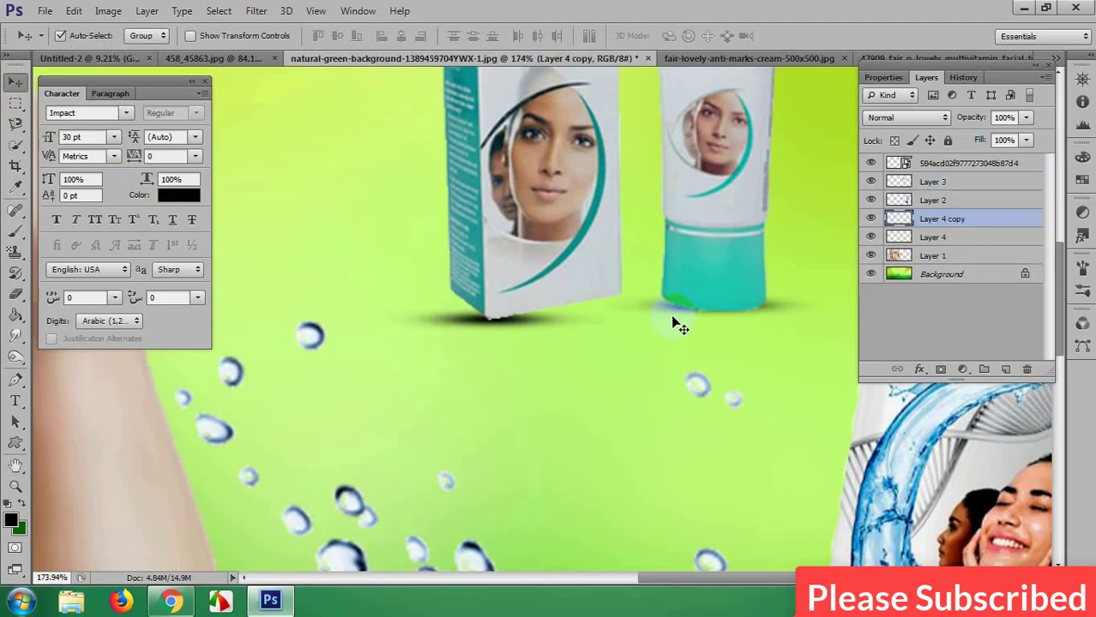
key(Down)
key(Down)
key(Down)
key(Down)
scroll(547, 262, down, 1)
scroll(545, 260, down, 6)
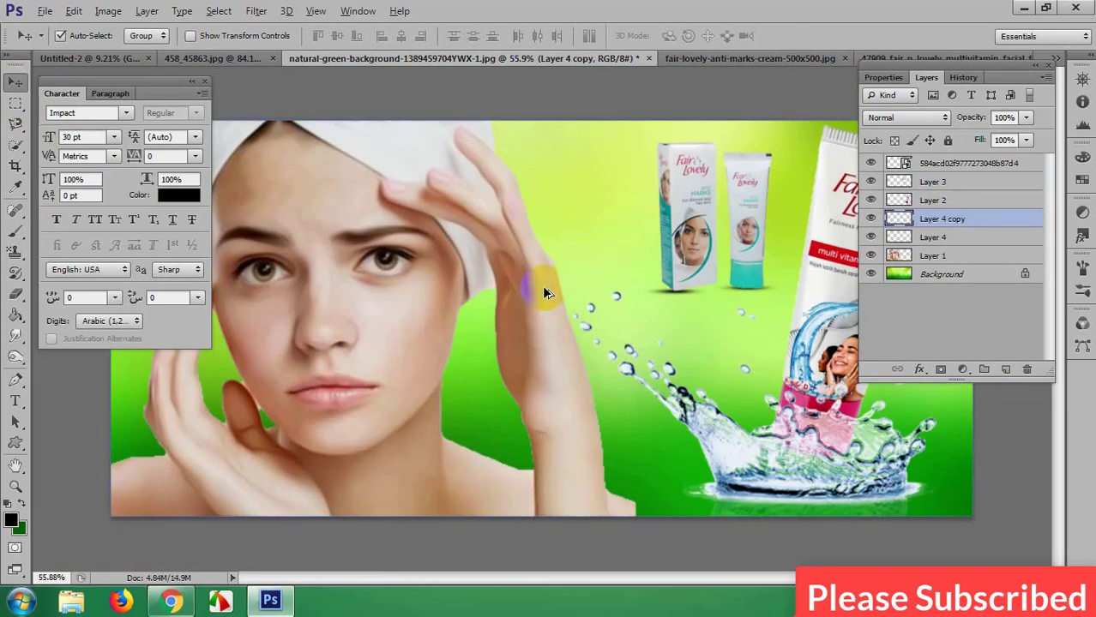